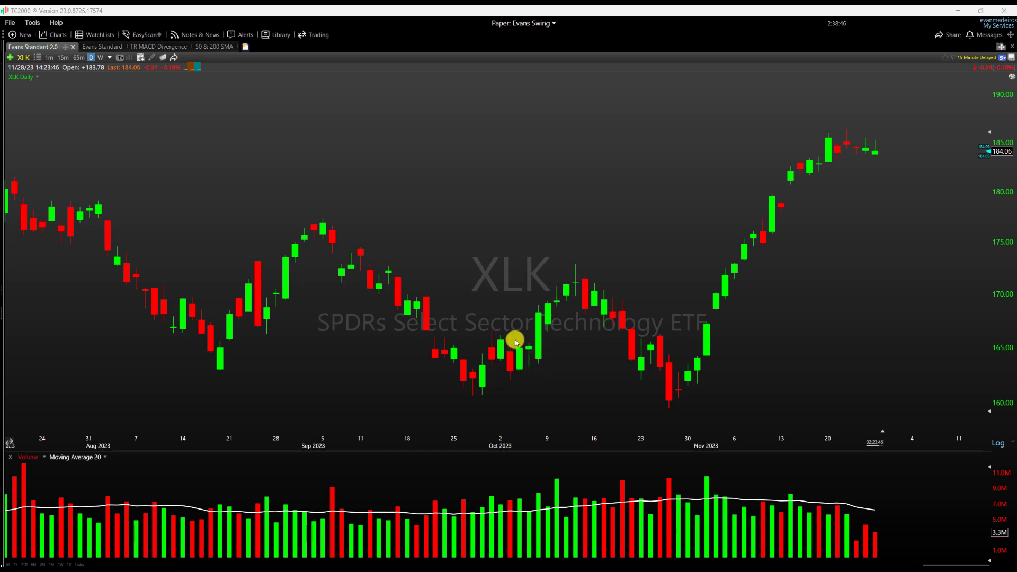
Open Chart Properties for the XLK daily price plot
scroll(534, 351, up, 2)
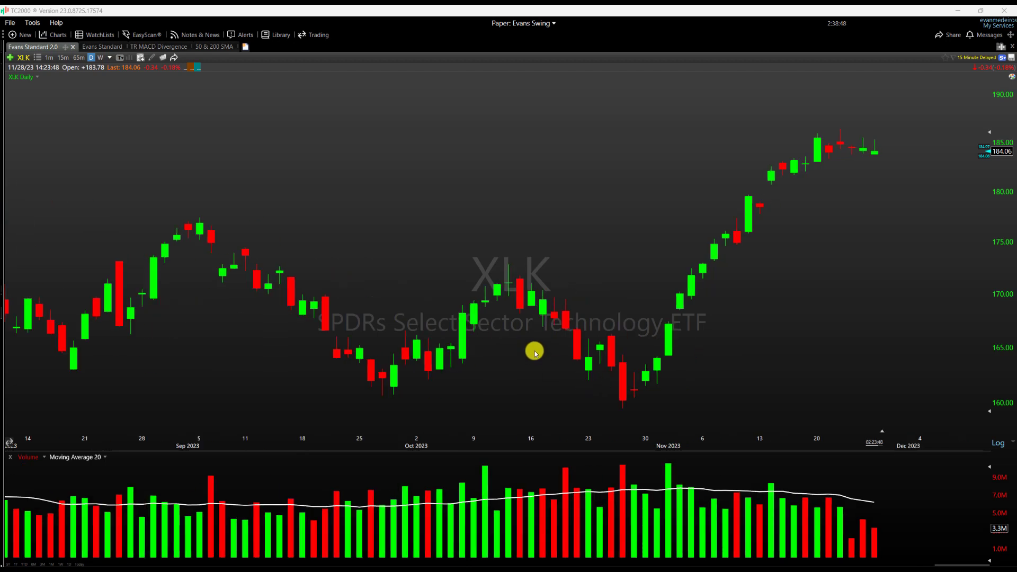
scroll(522, 360, up, 2)
scroll(523, 360, up, 1)
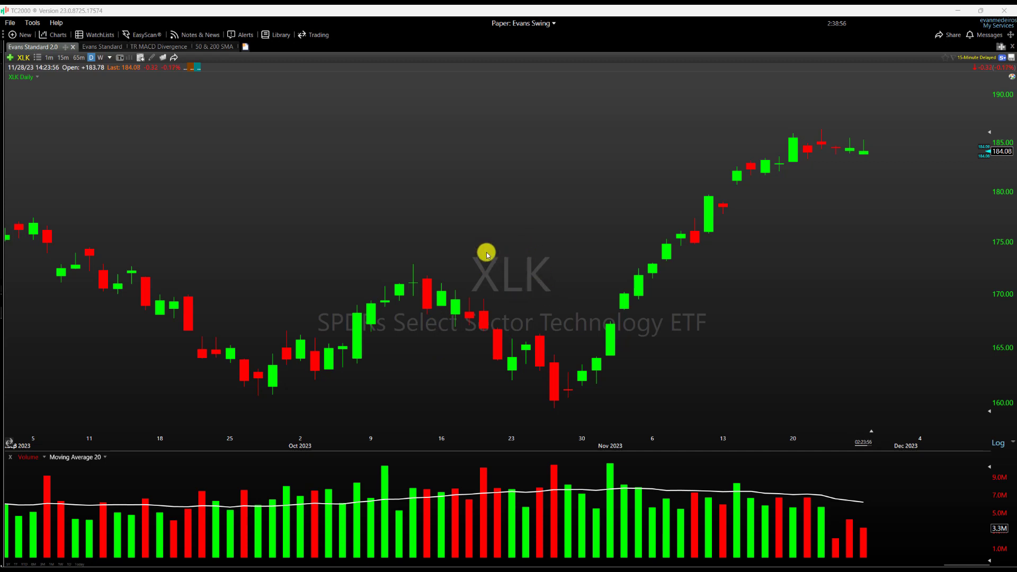
scroll(466, 309, down, 1)
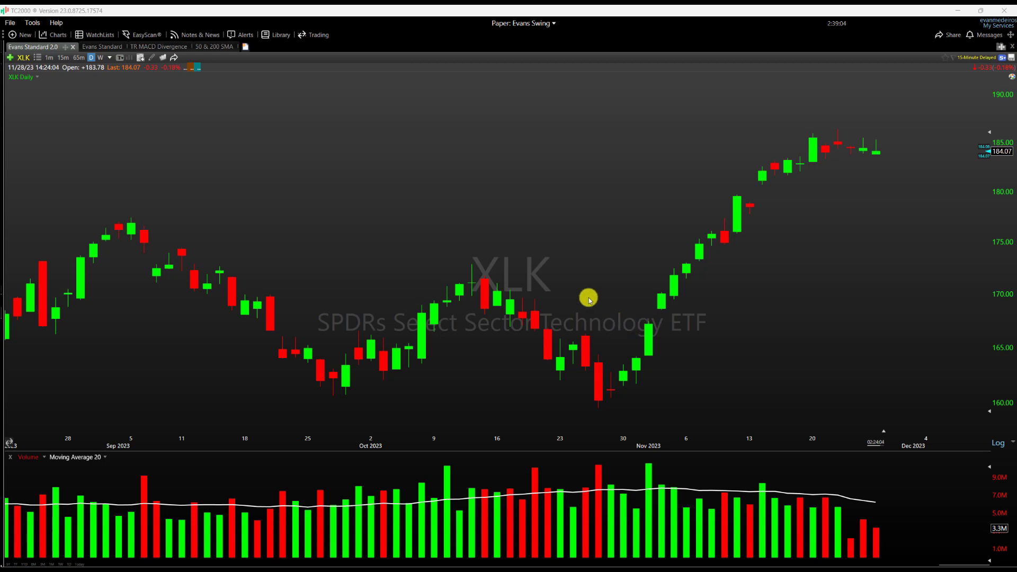
click(34, 78)
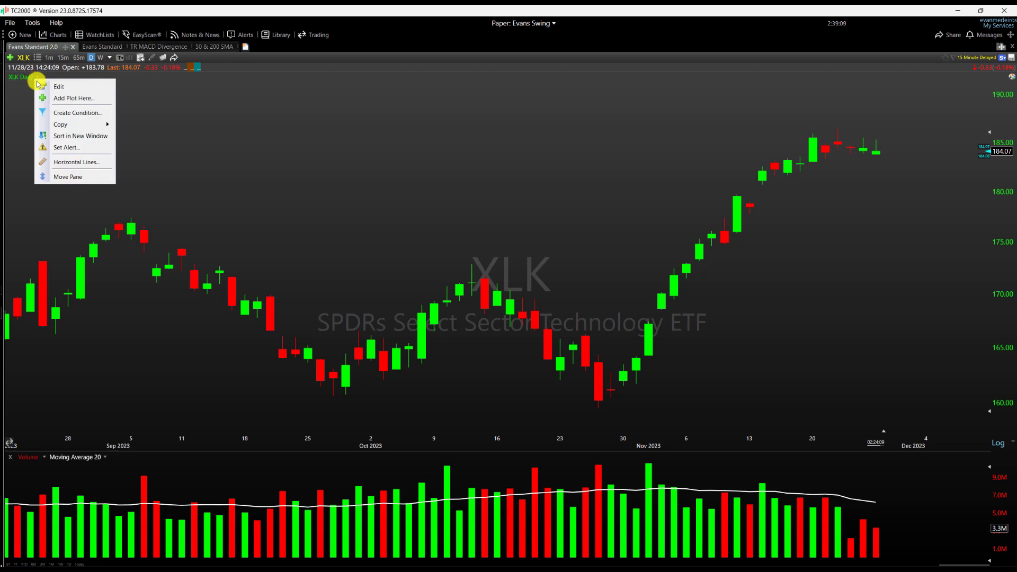
click(63, 88)
drag(97, 98, 308, 85)
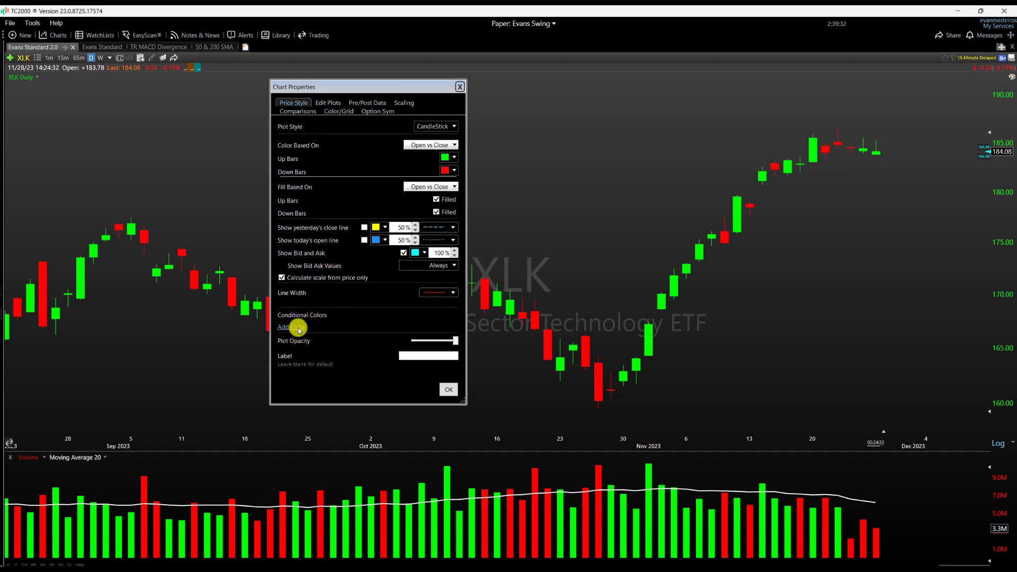
Add a new conditional candle colour defined by a custom formula
click(299, 328)
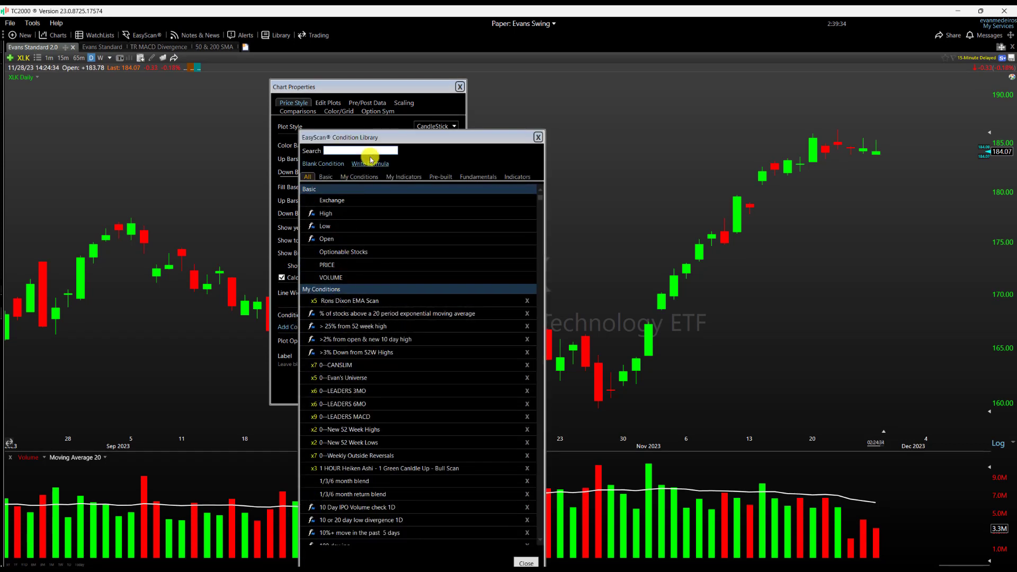
drag(419, 136, 586, 110)
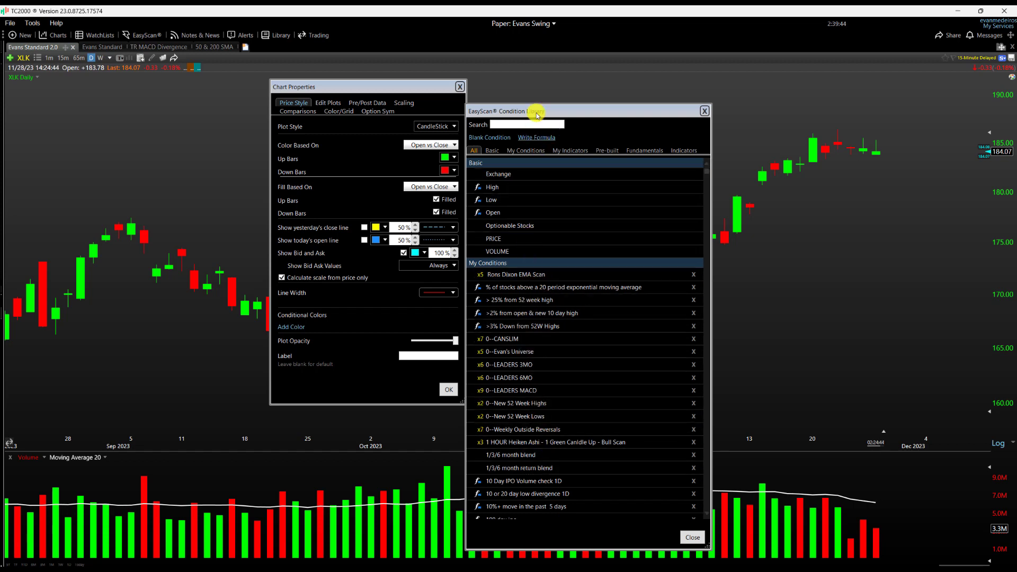
click(535, 138)
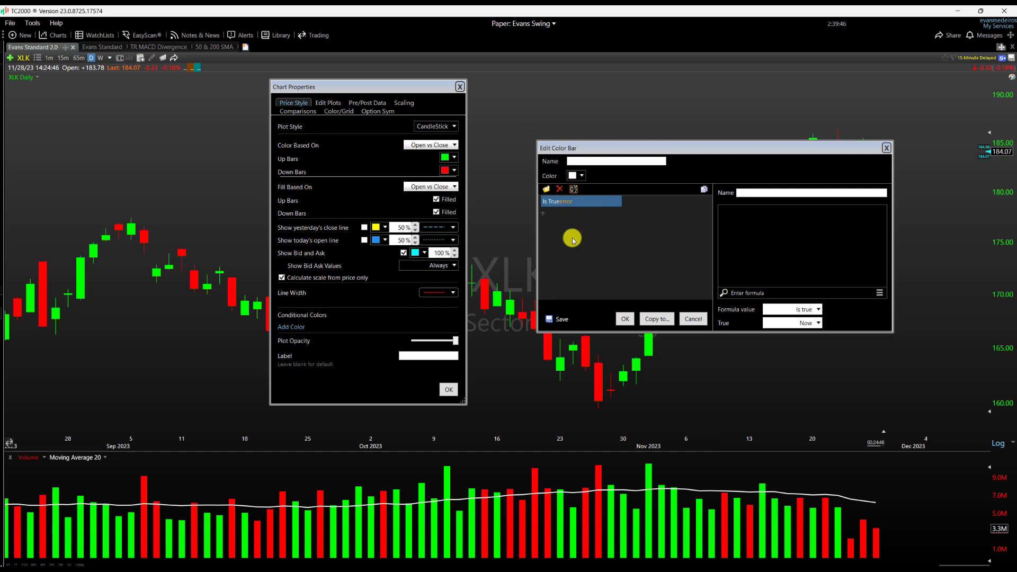
Enter V > AVGV50 as the new colour rule's formula
drag(679, 149, 509, 130)
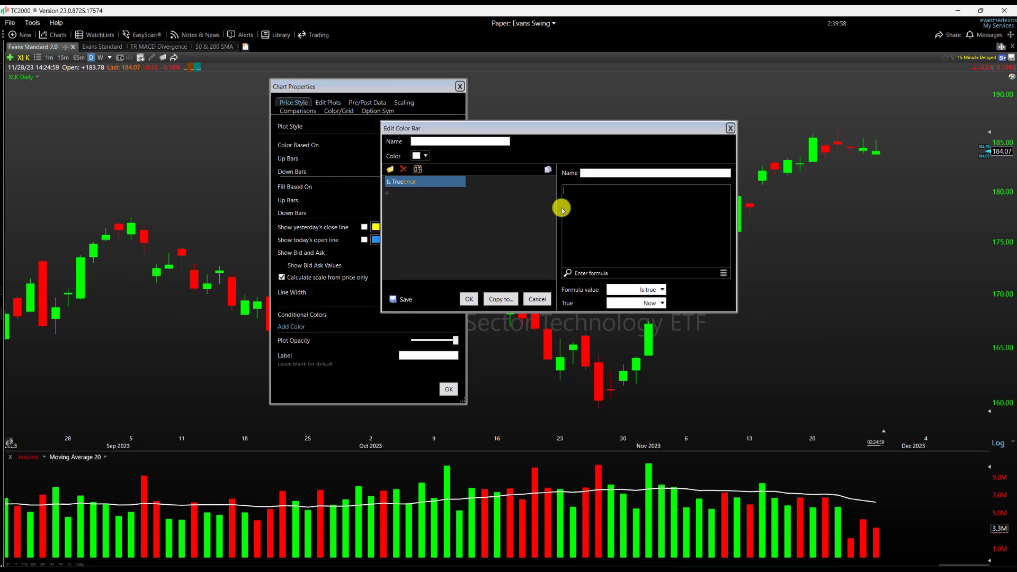
text(V)
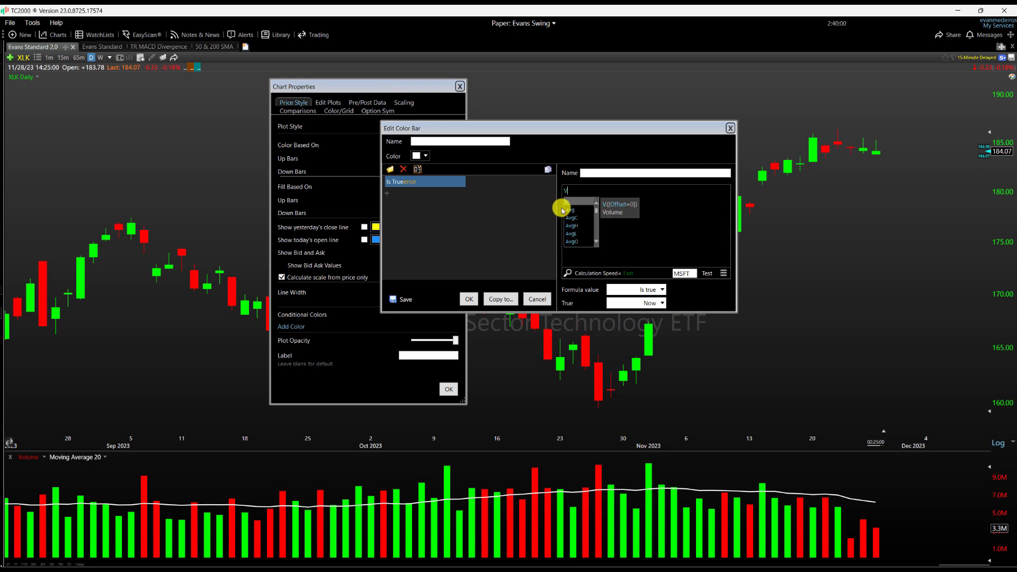
text( > AVGV50)
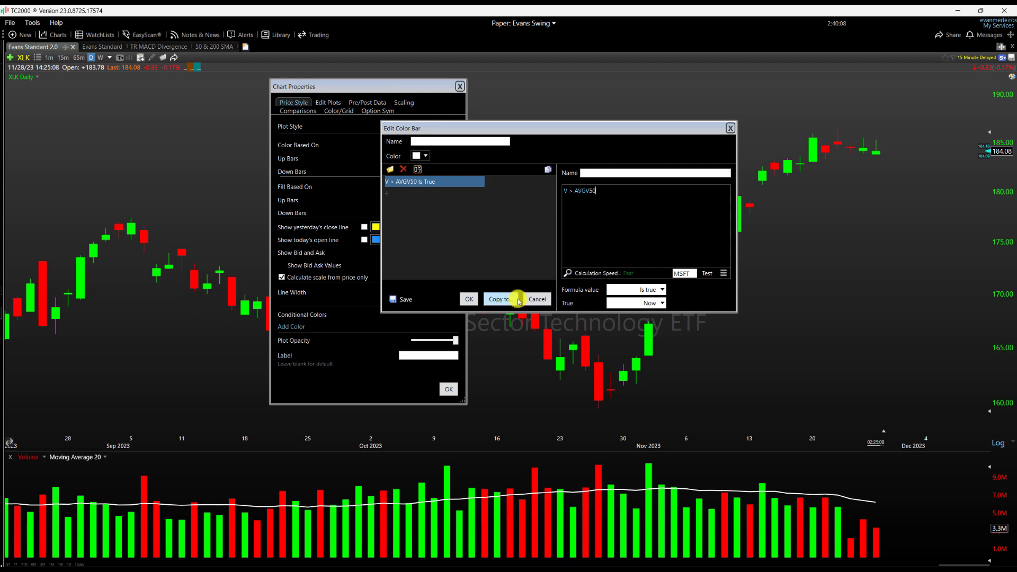
click(468, 299)
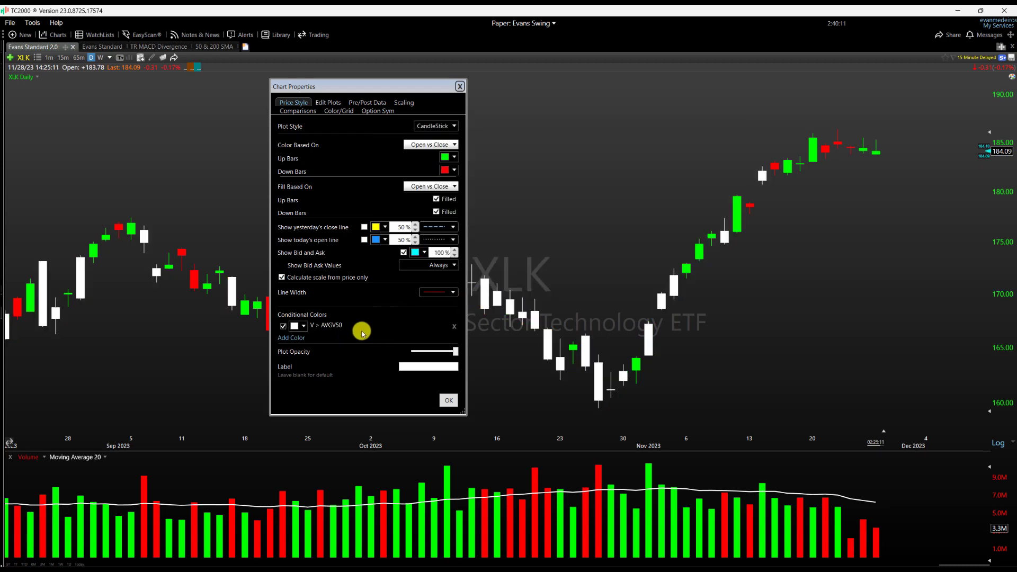
click(313, 328)
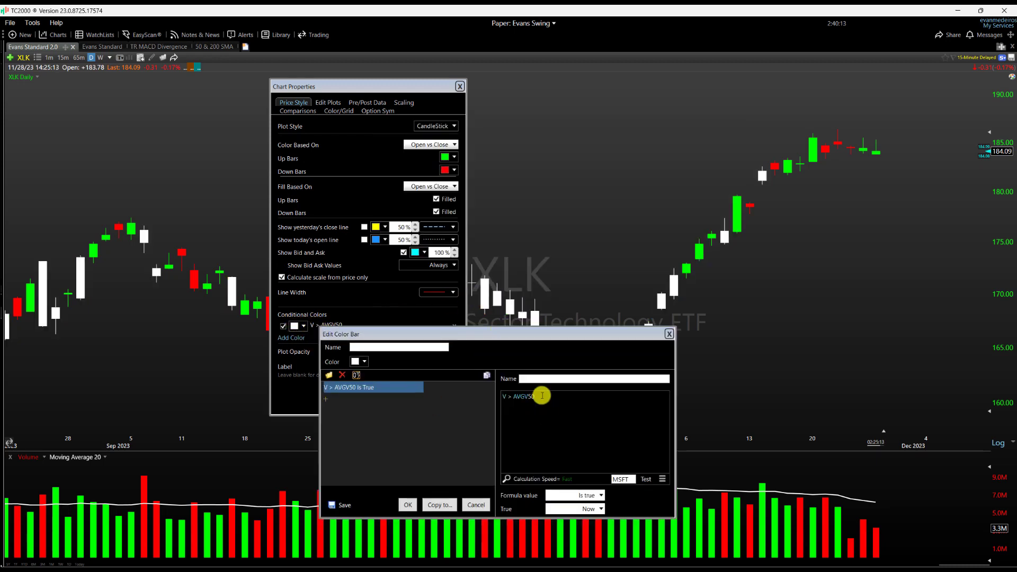
click(410, 505)
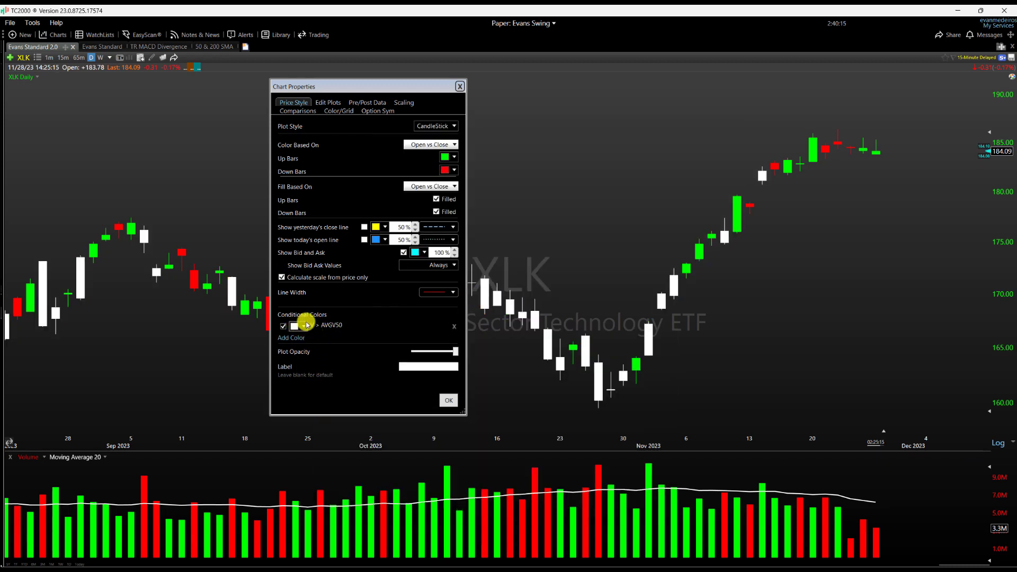
Colour the V > AVGV50 candles yellow and apply the chart properties
click(299, 326)
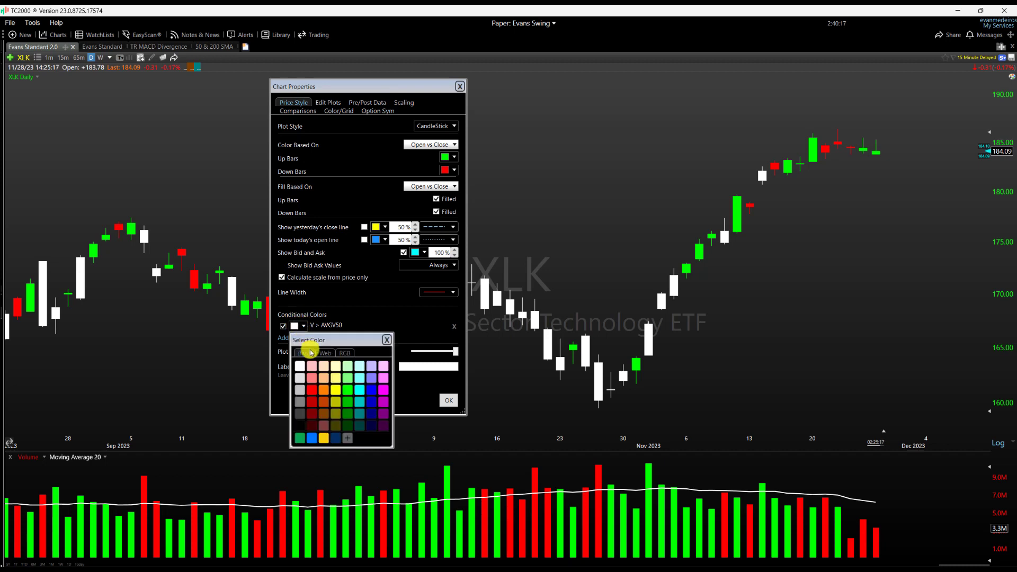
click(336, 391)
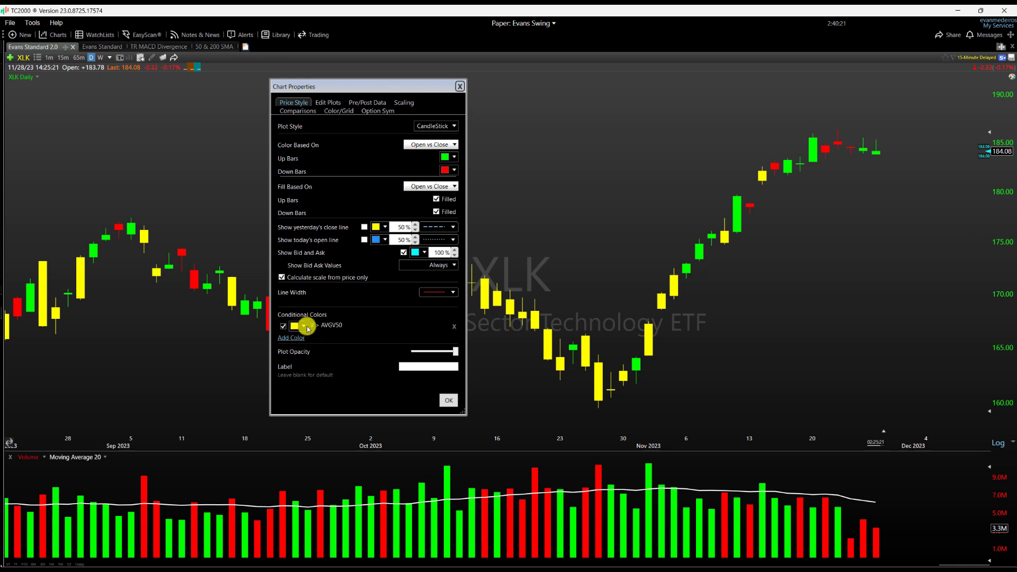
drag(404, 93, 276, 100)
click(321, 407)
scroll(641, 373, down, 5)
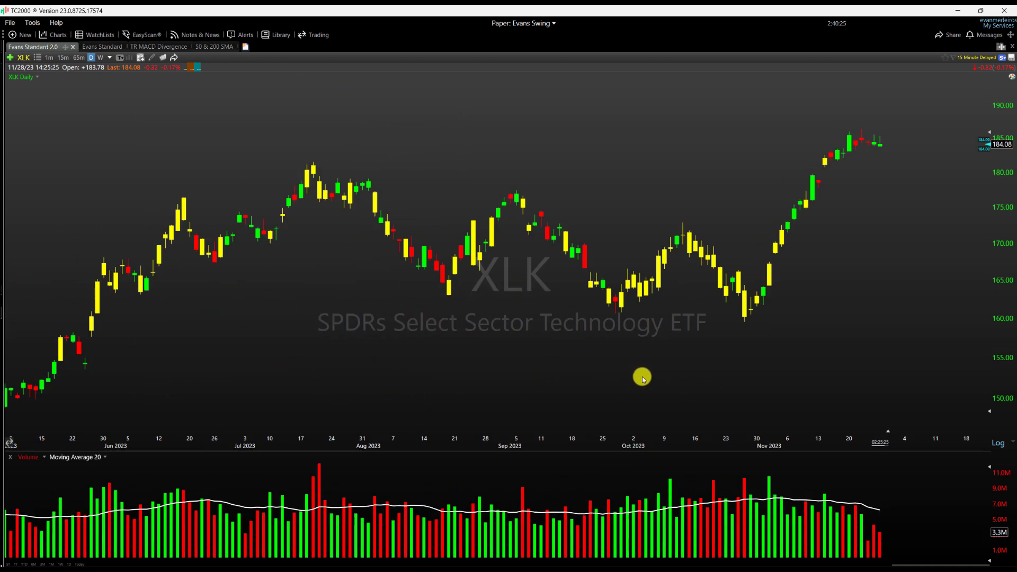
Zoom the XLK chart and drag the price/volume divider up to enlarge the volume pane
scroll(625, 377, up, 4)
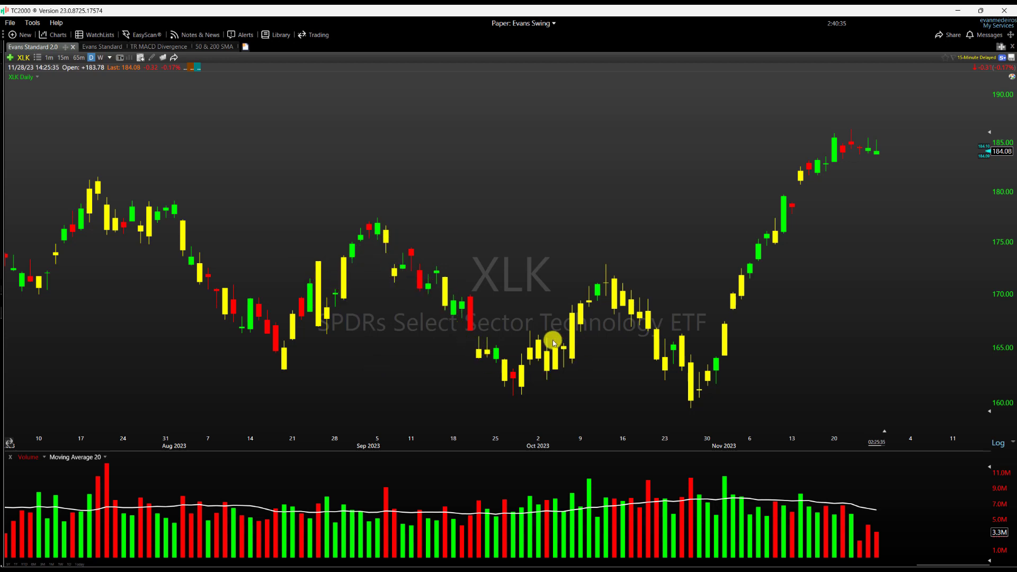
scroll(556, 339, up, 2)
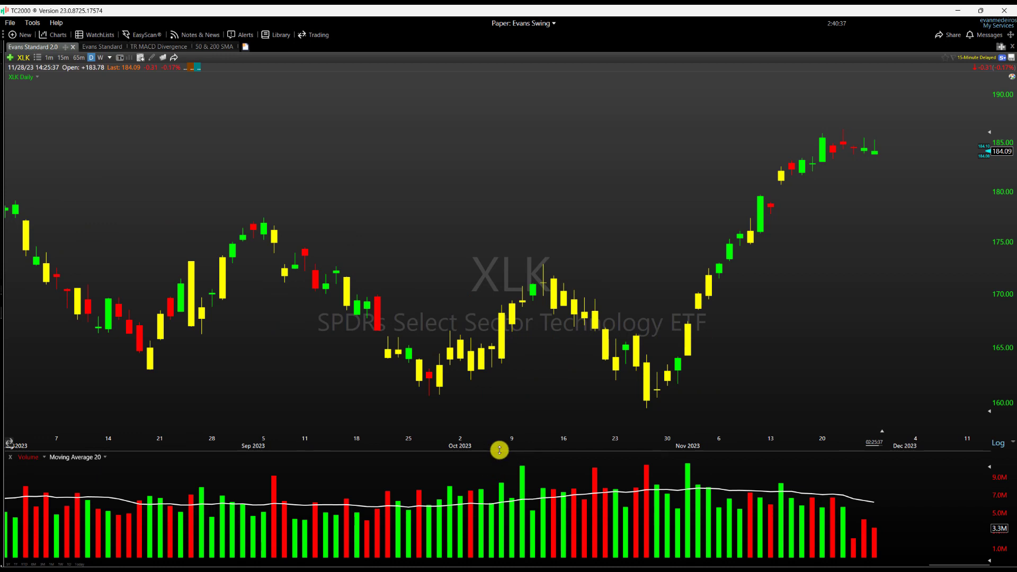
drag(521, 451, 521, 425)
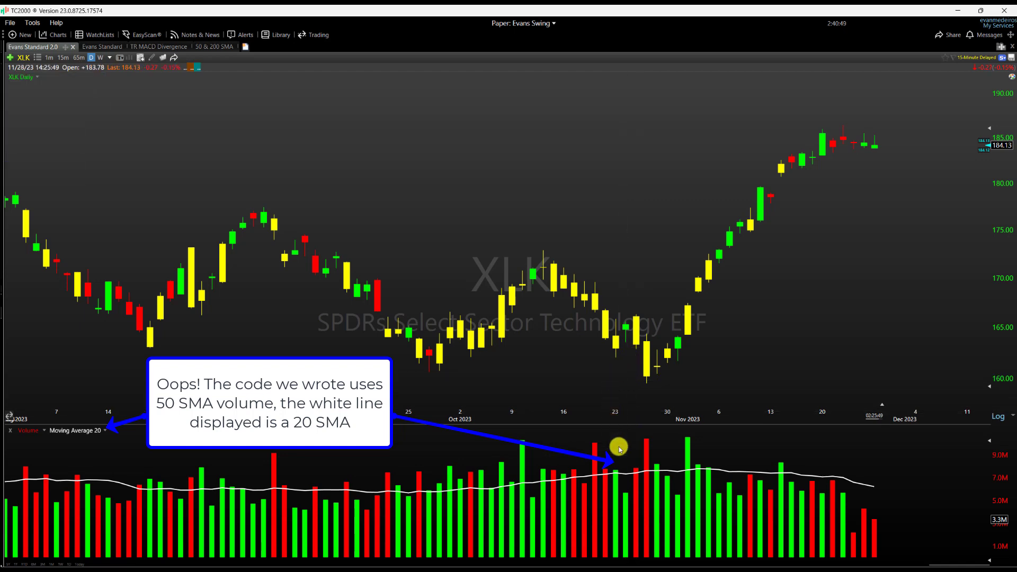
scroll(338, 272, down, 2)
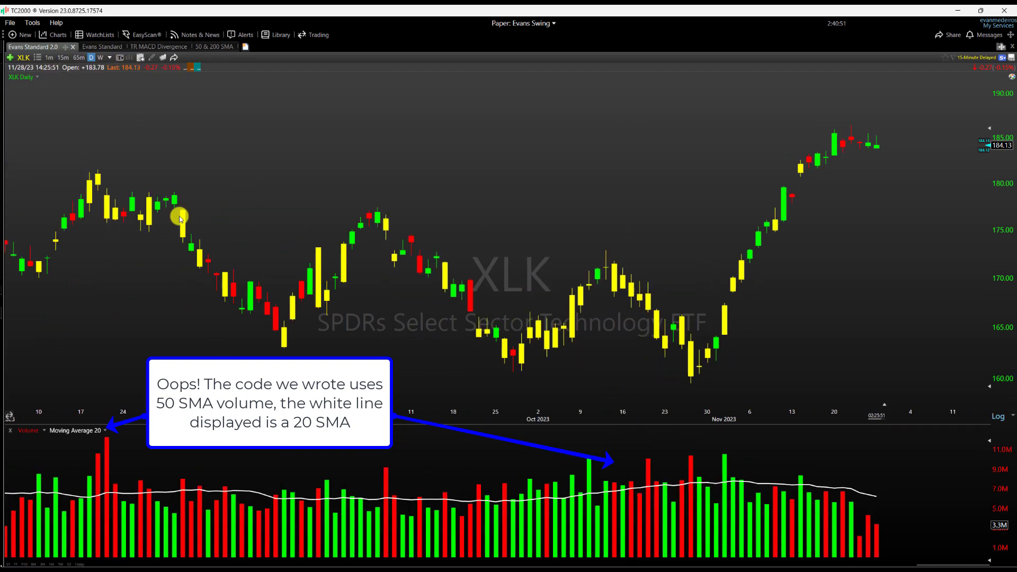
Change the yellow-candle rule's formula from V > AVGV50 to V > AVGV50 * 2
click(30, 75)
click(32, 83)
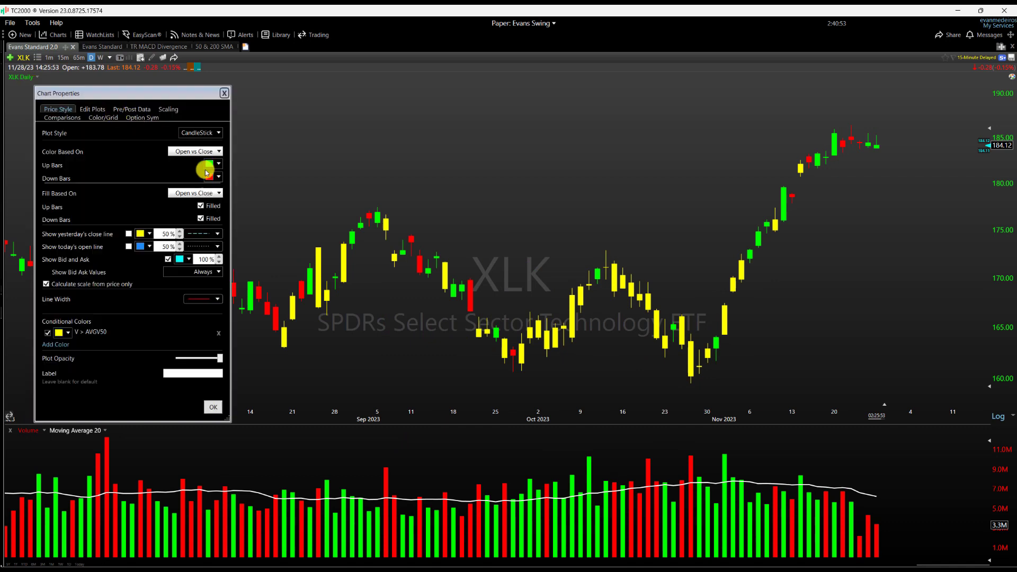
click(94, 333)
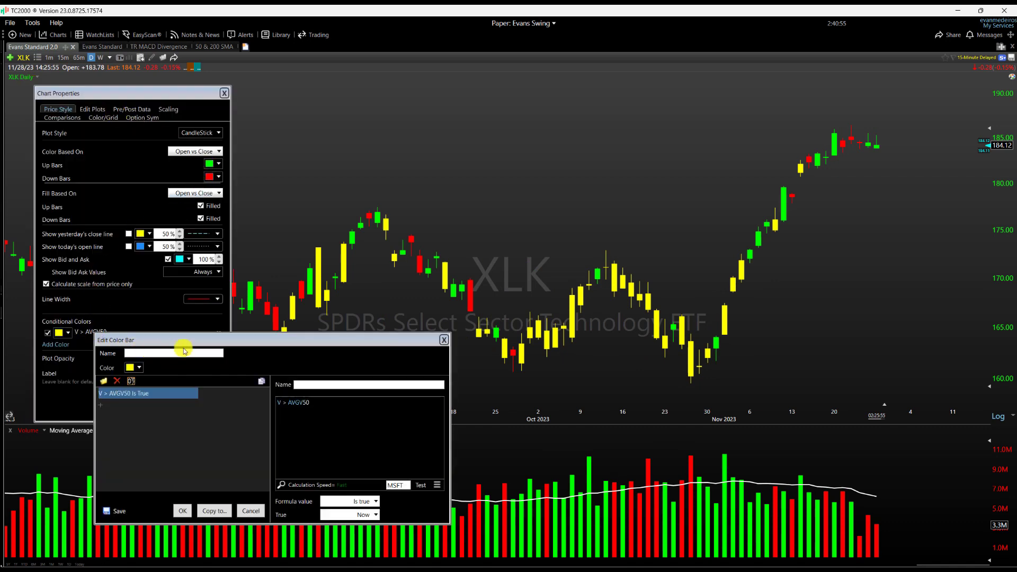
drag(192, 341, 365, 228)
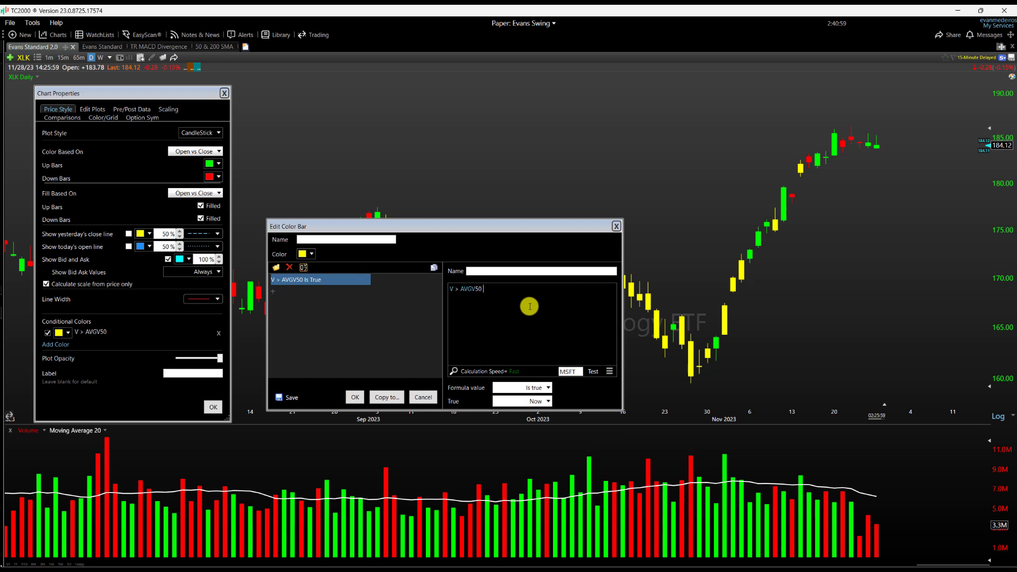
text(2)
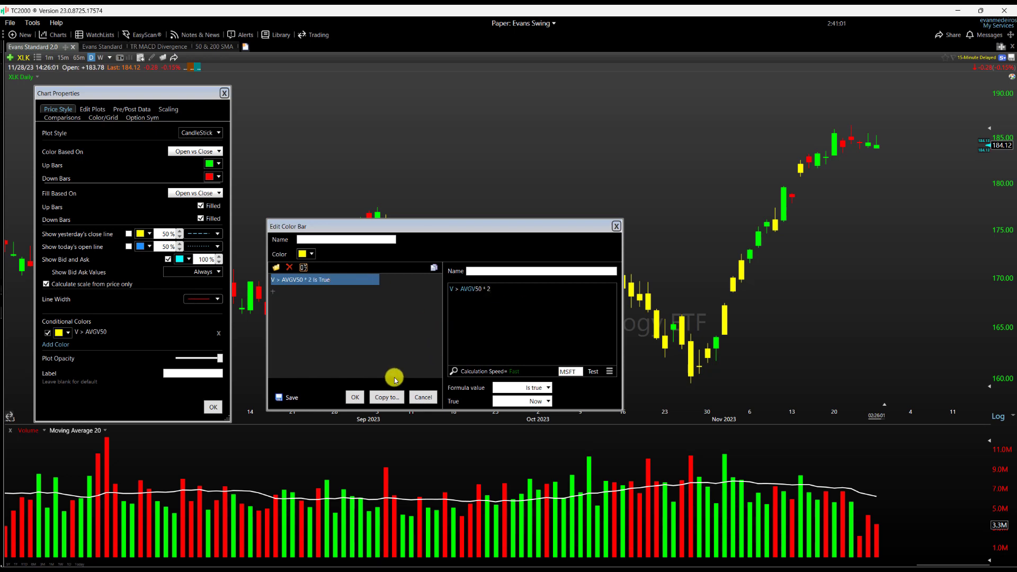
click(354, 397)
click(213, 407)
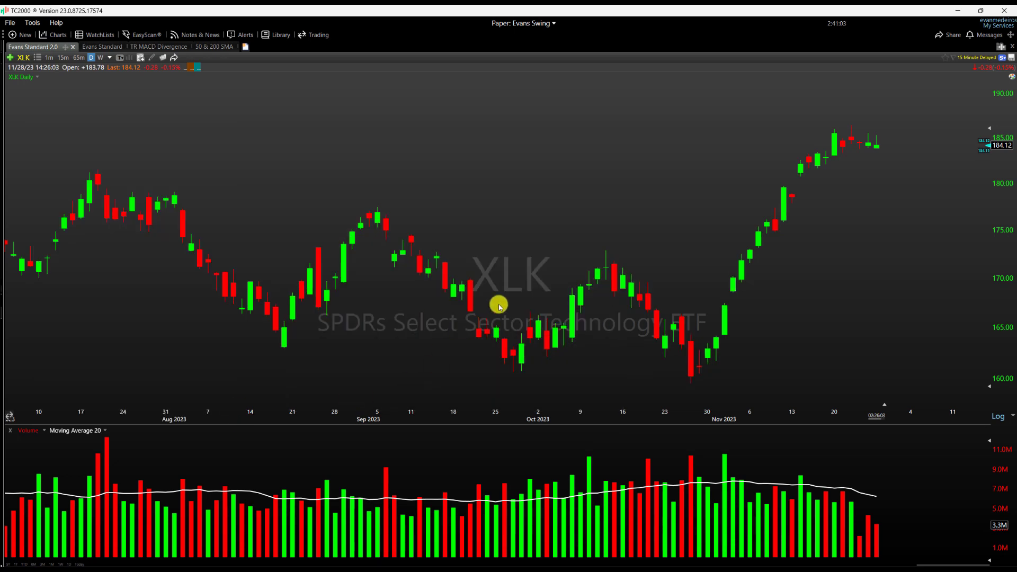
Shift back to 2022–2023 history and box the March 10 candles and their volume
scroll(532, 312, down, 5)
scroll(502, 314, down, 2)
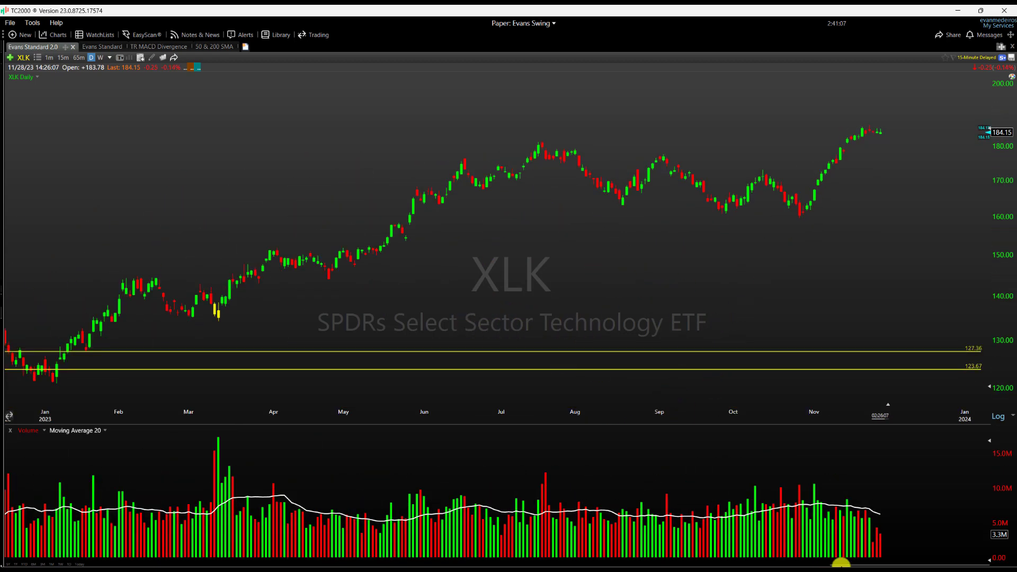
drag(852, 562, 781, 554)
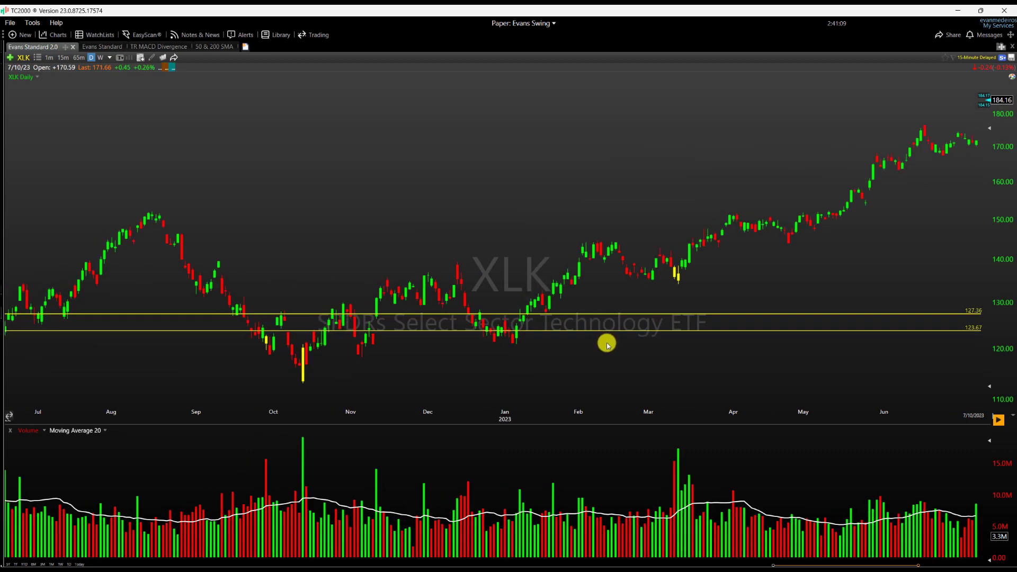
scroll(606, 340, up, 4)
drag(205, 370, 205, 388)
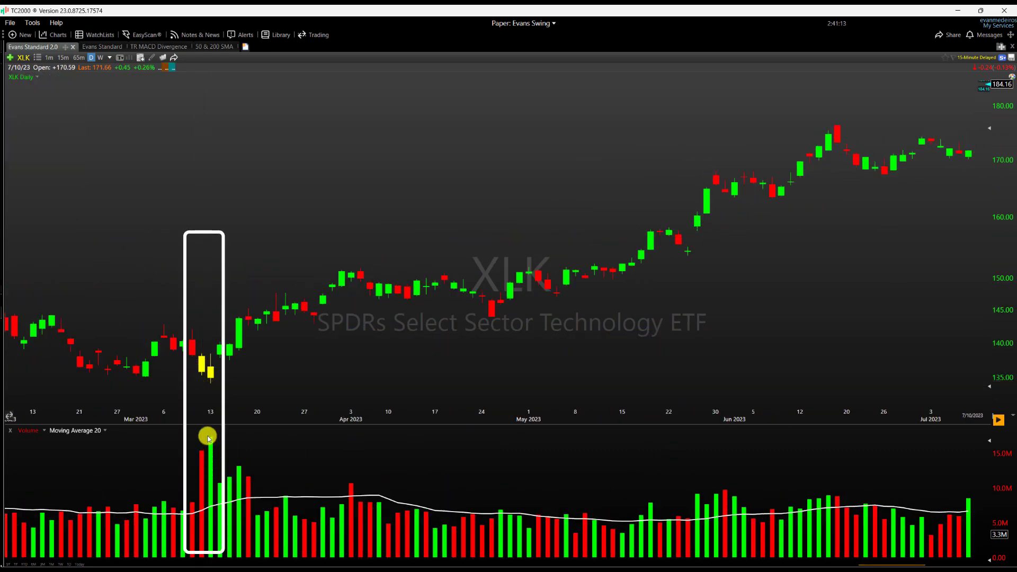
Draw an ellipse around the 3/10–3/13 volume spike
click(1010, 59)
click(999, 214)
mouse_move(242, 437)
mouse_down()
mouse_move(324, 481)
mouse_move(270, 473)
mouse_move(268, 459)
mouse_up()
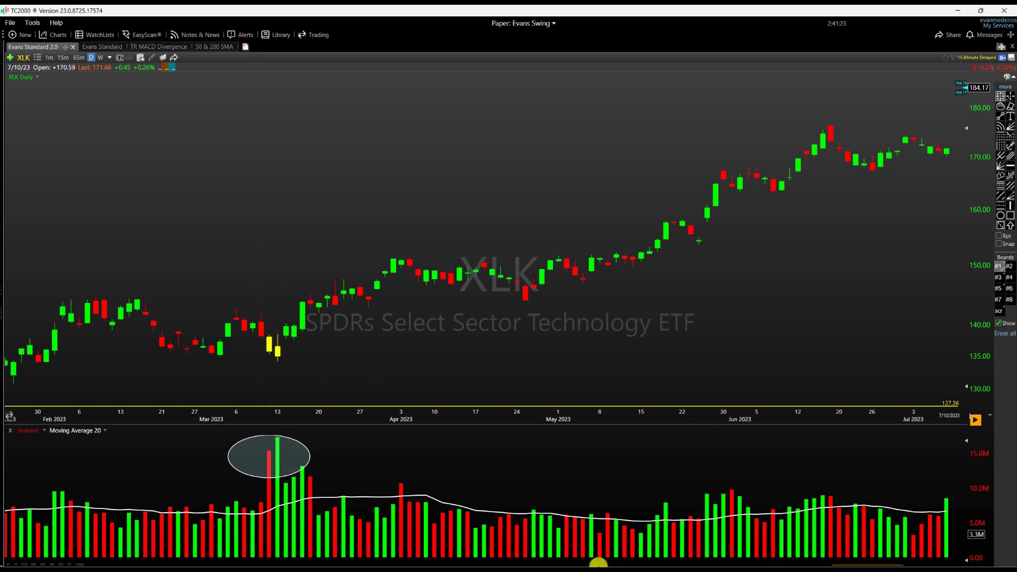
Pan back to recent bars and switch to the Evans Standard chart layout
drag(862, 563, 964, 564)
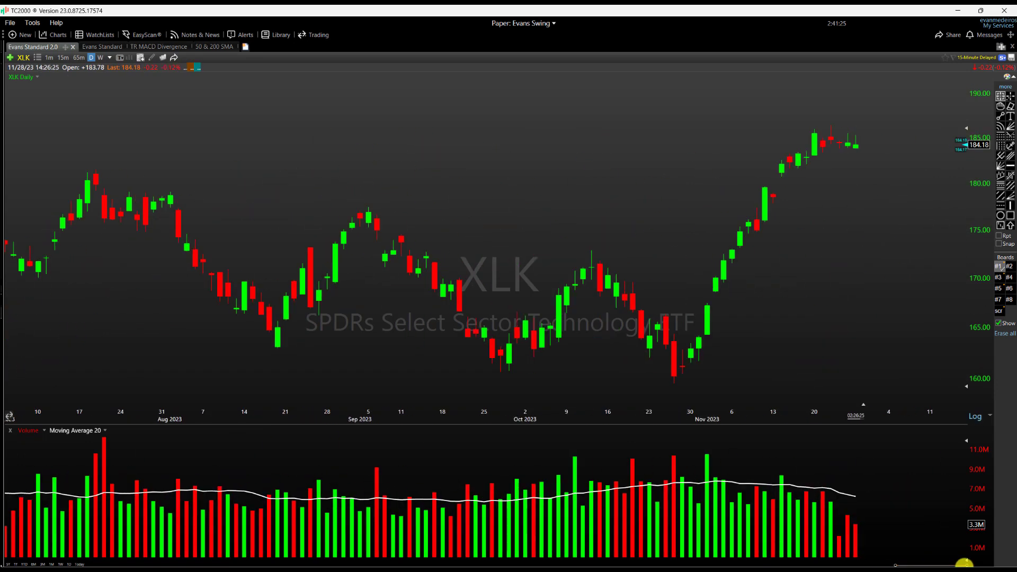
scroll(664, 324, down, 2)
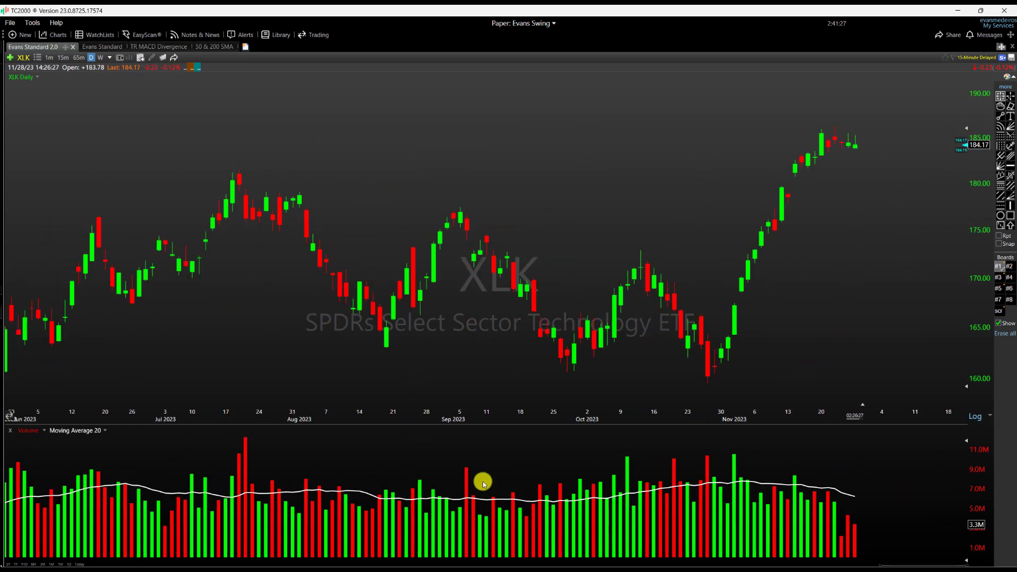
scroll(223, 319, down, 3)
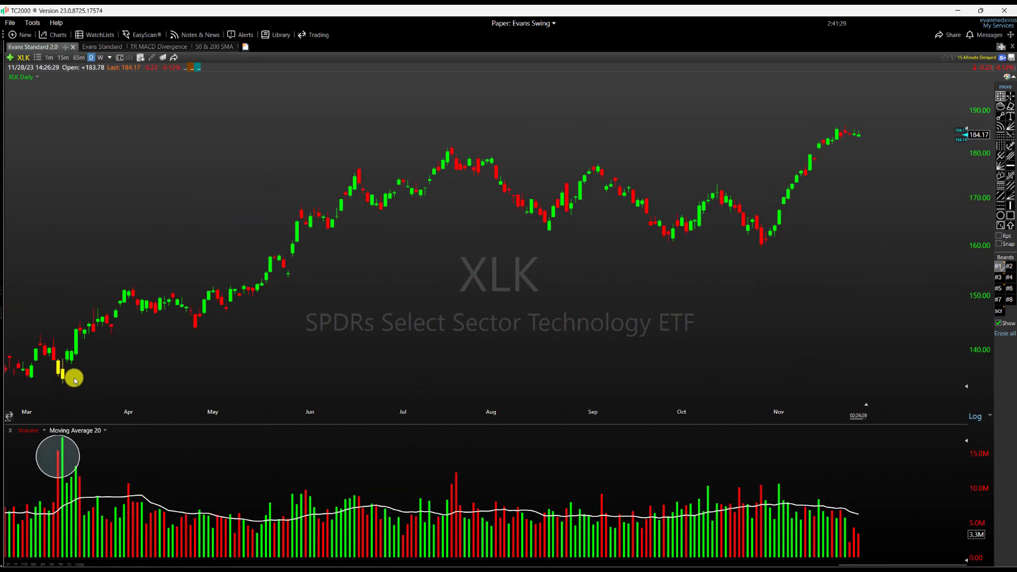
scroll(367, 273, up, 3)
scroll(334, 281, down, 3)
scroll(318, 288, up, 4)
click(109, 47)
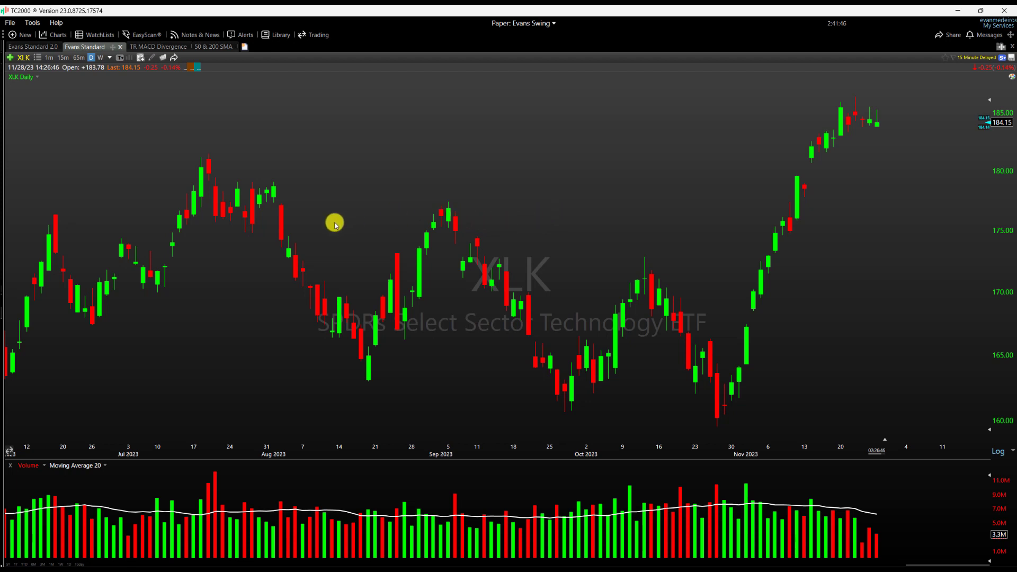
Set both Up Bars and Down Bars colours to white for the XLK candles
scroll(159, 169, down, 1)
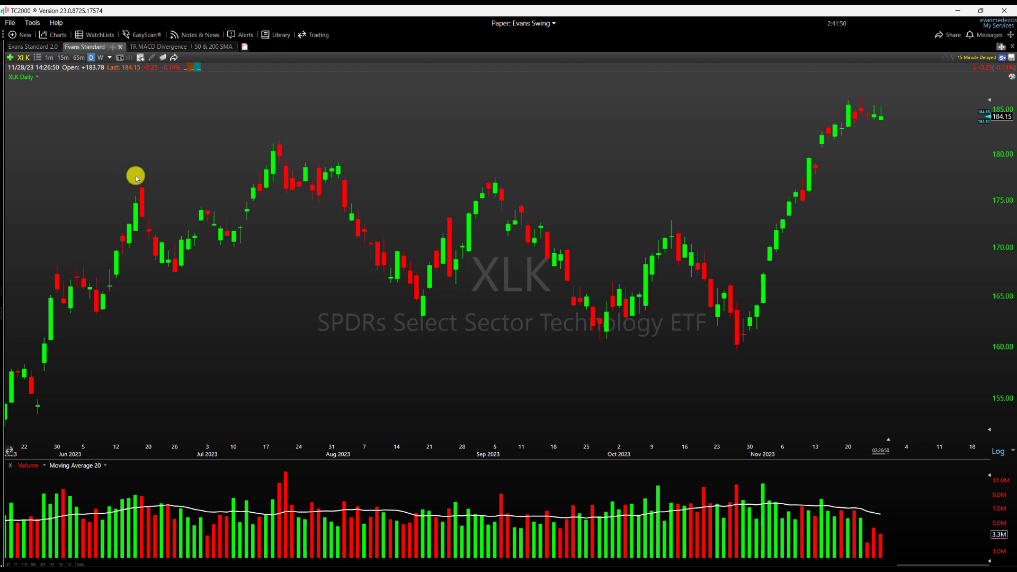
click(30, 81)
click(41, 85)
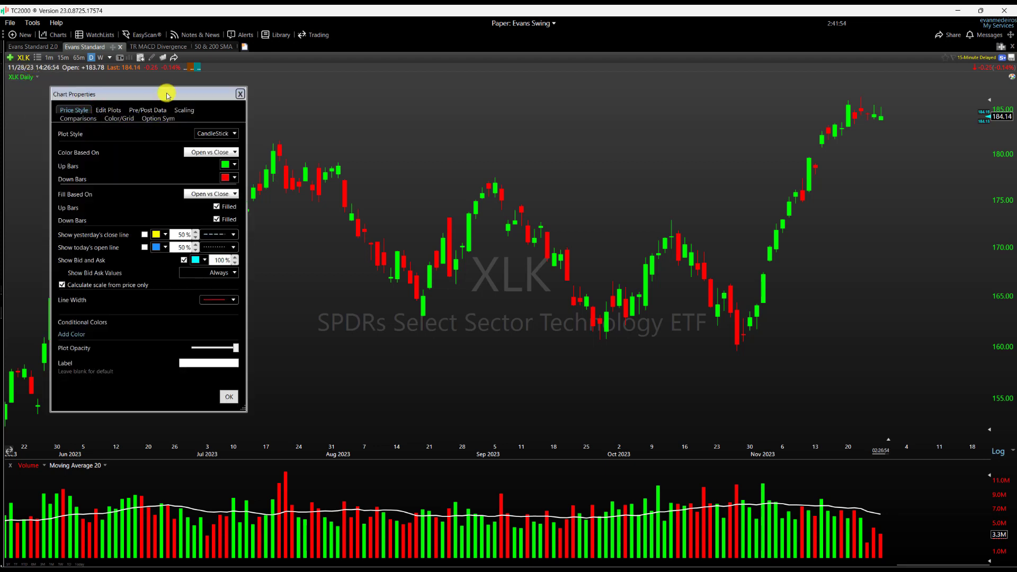
drag(179, 96, 391, 108)
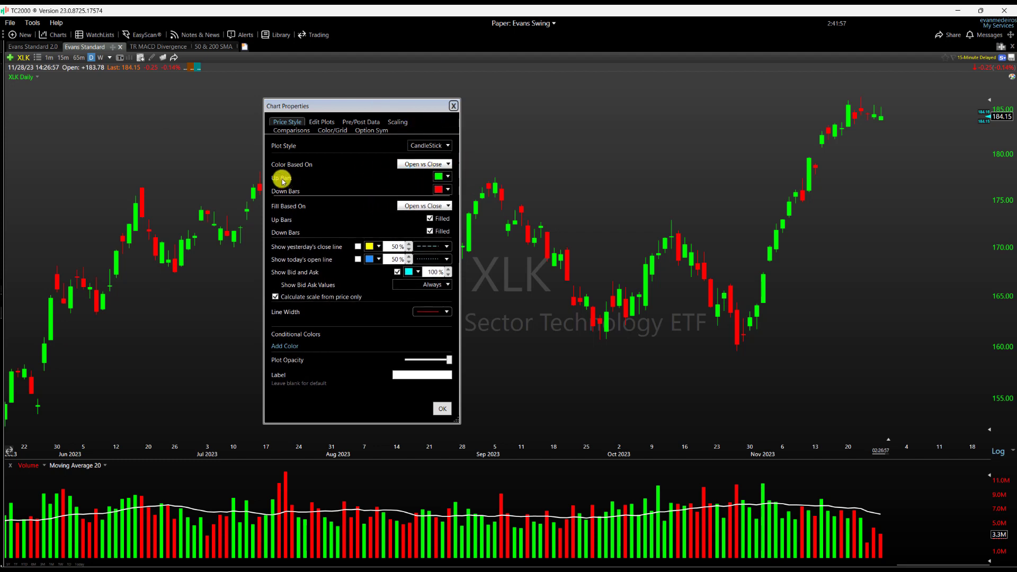
click(446, 176)
click(443, 216)
click(446, 189)
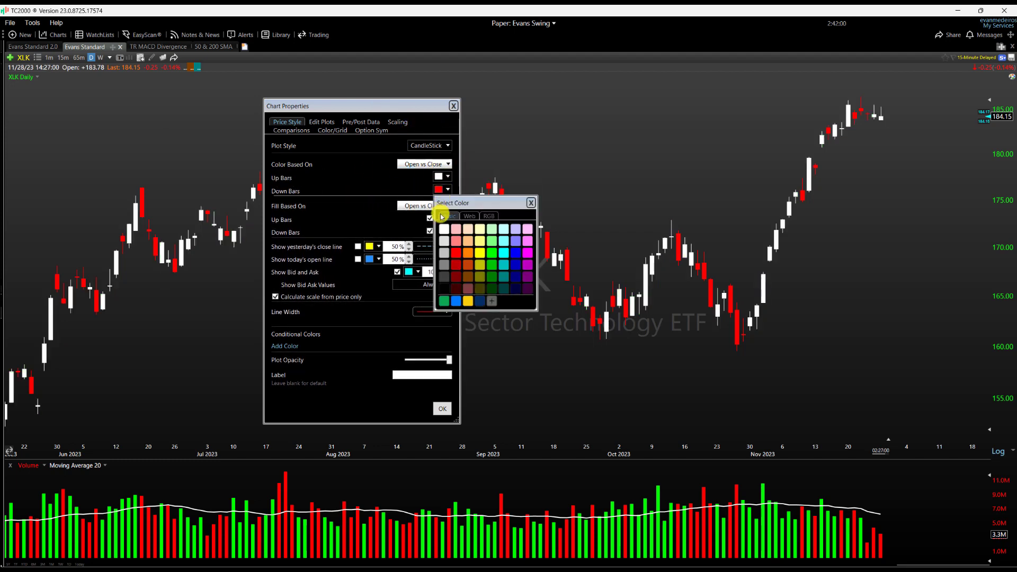
click(443, 228)
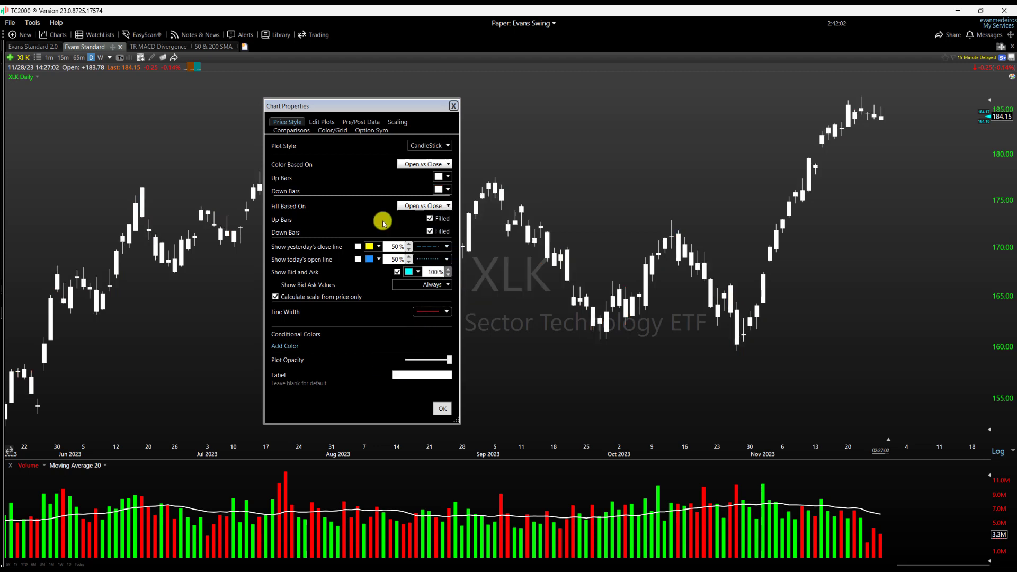
click(443, 409)
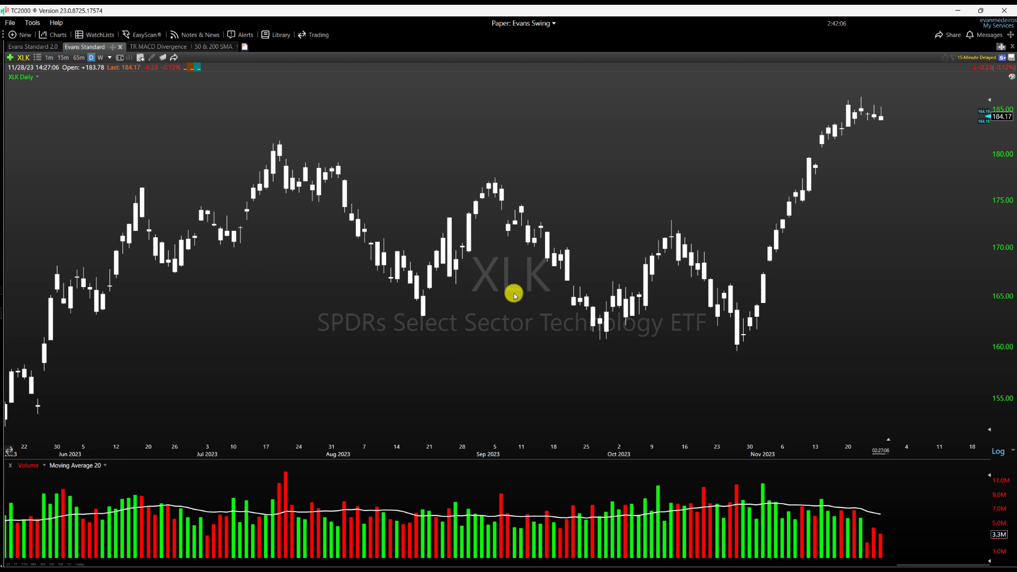
Start a new custom-formula conditional colour in the XLK Chart Properties
right_click(34, 78)
click(45, 85)
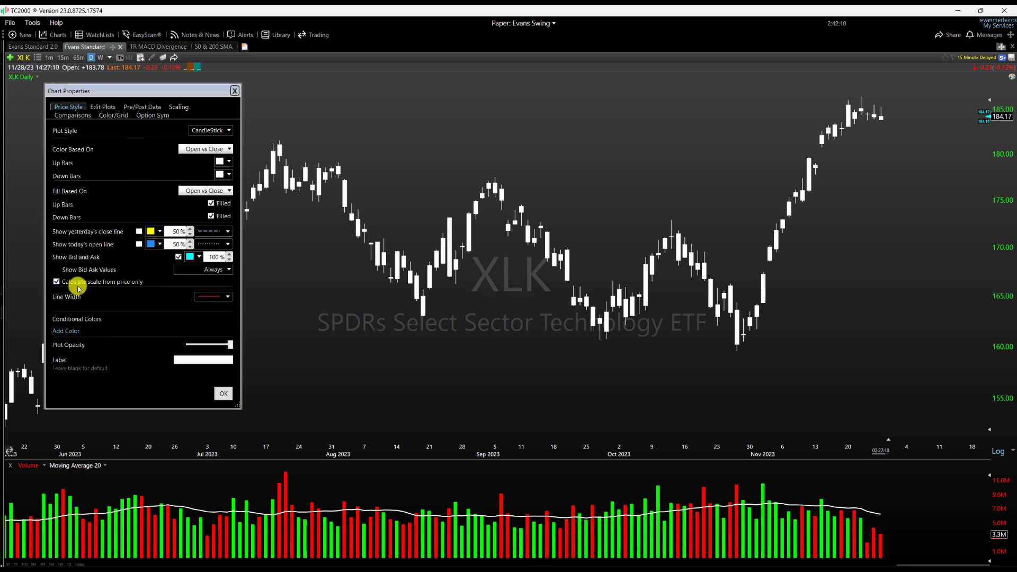
click(69, 333)
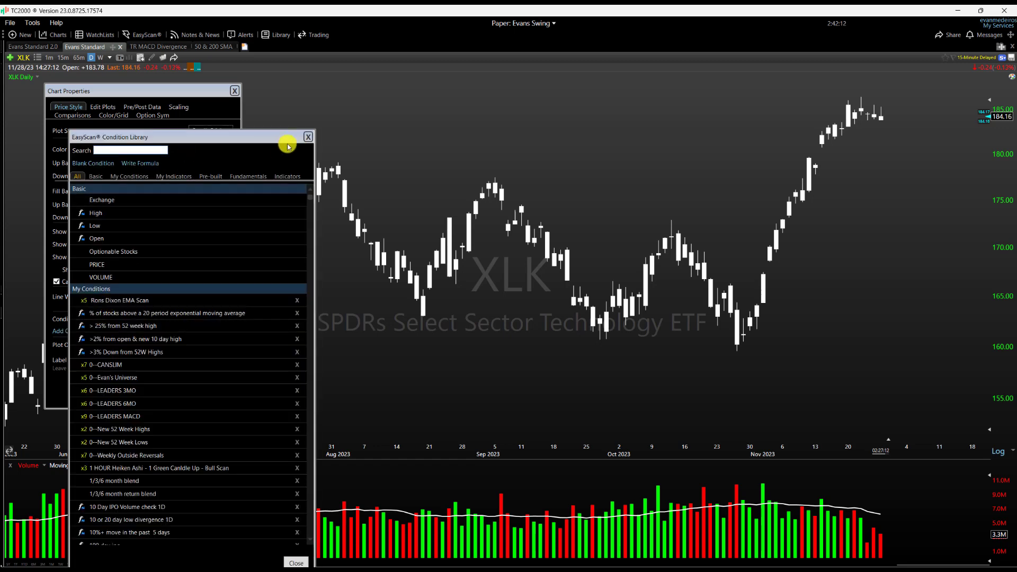
drag(184, 142, 403, 117)
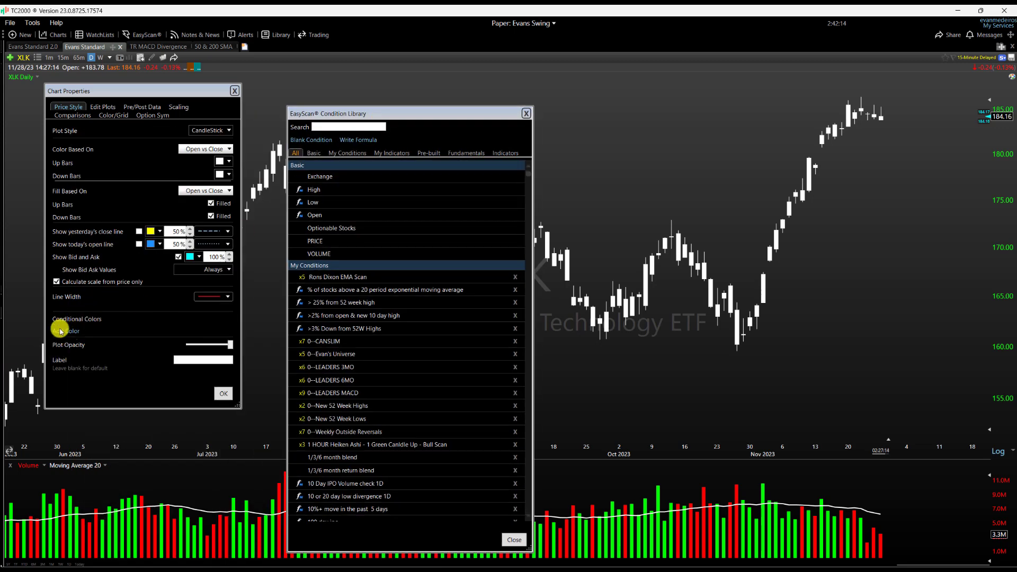
click(355, 141)
Define the rule C > AVGC50 with a bright green colour and apply it
click(612, 231)
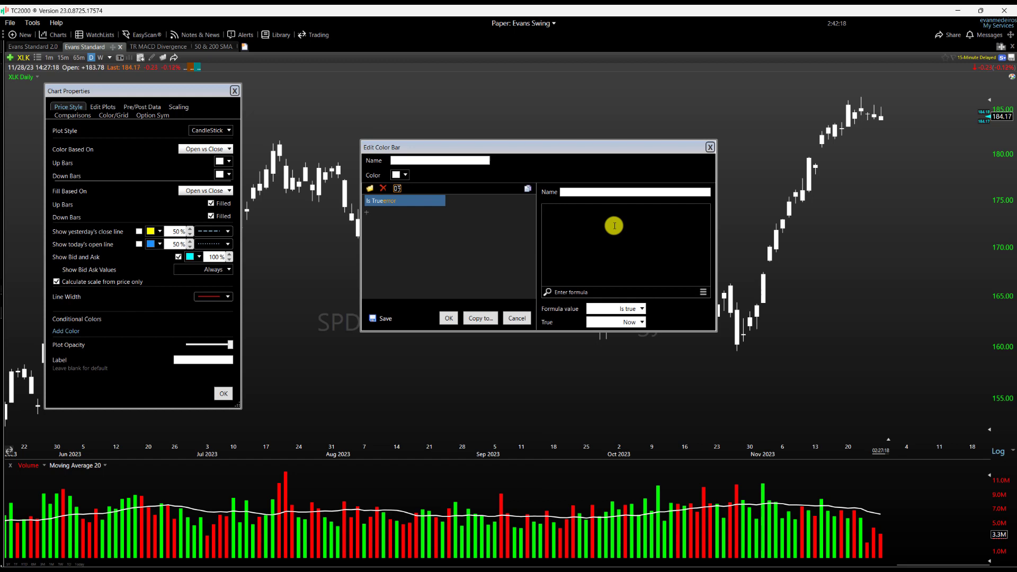
text(C > AVG)
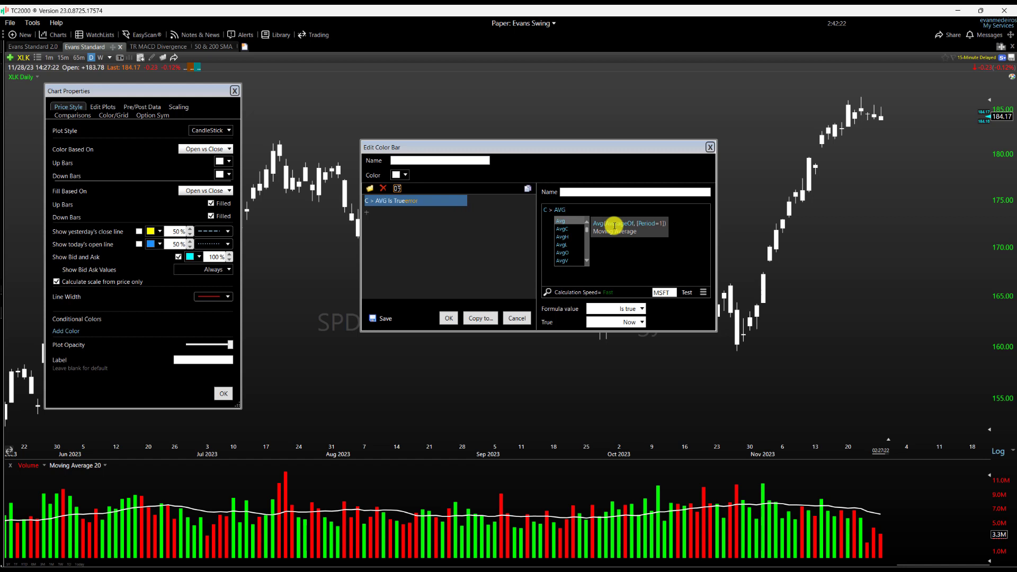
text(C50)
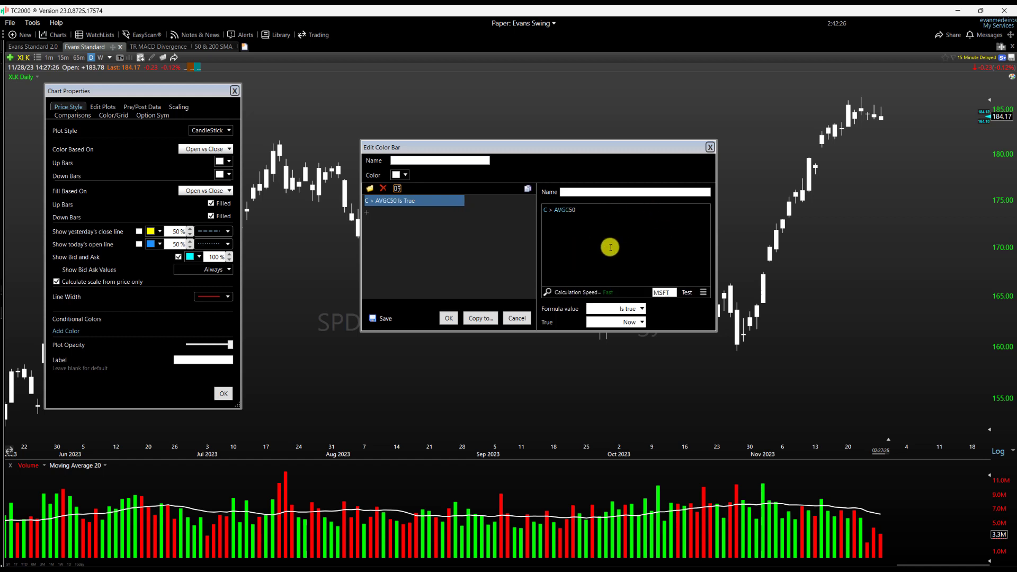
click(452, 317)
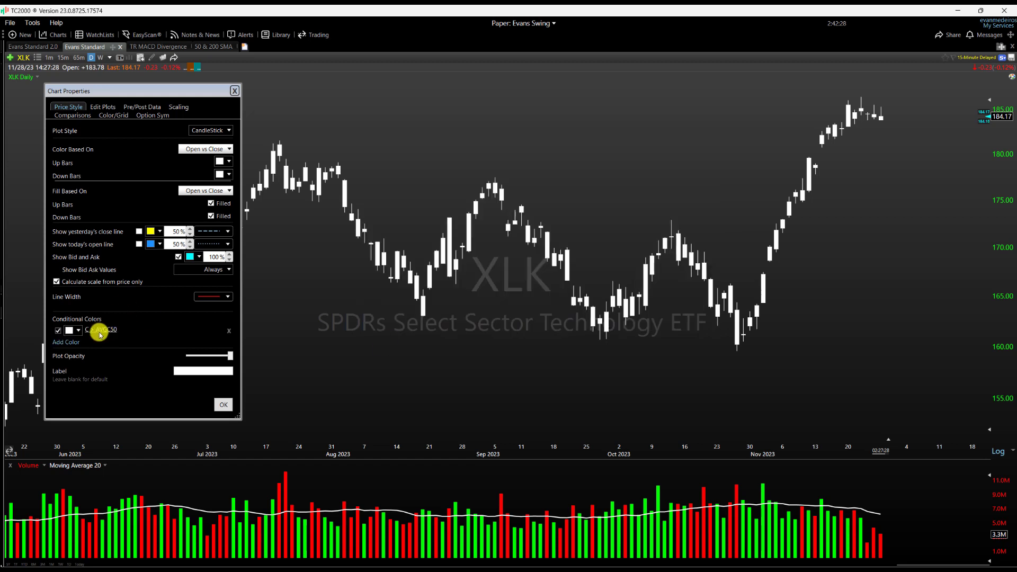
click(70, 330)
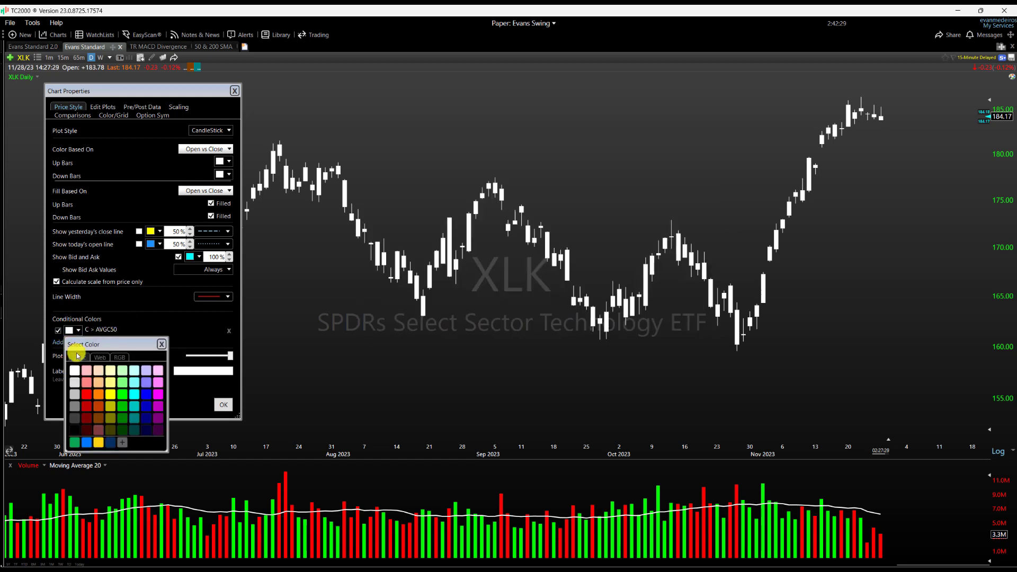
click(123, 395)
click(223, 405)
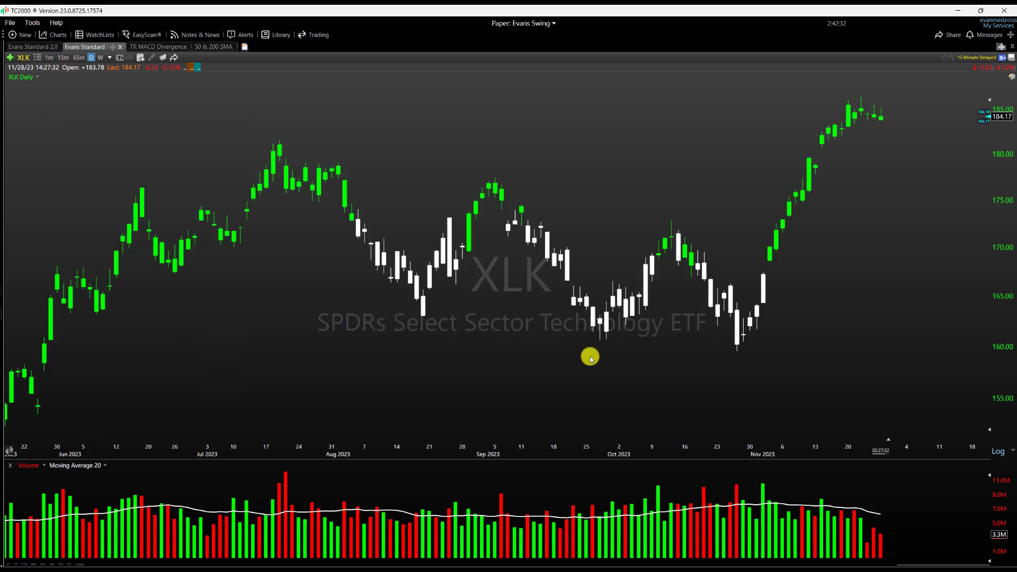
scroll(617, 332, down, 5)
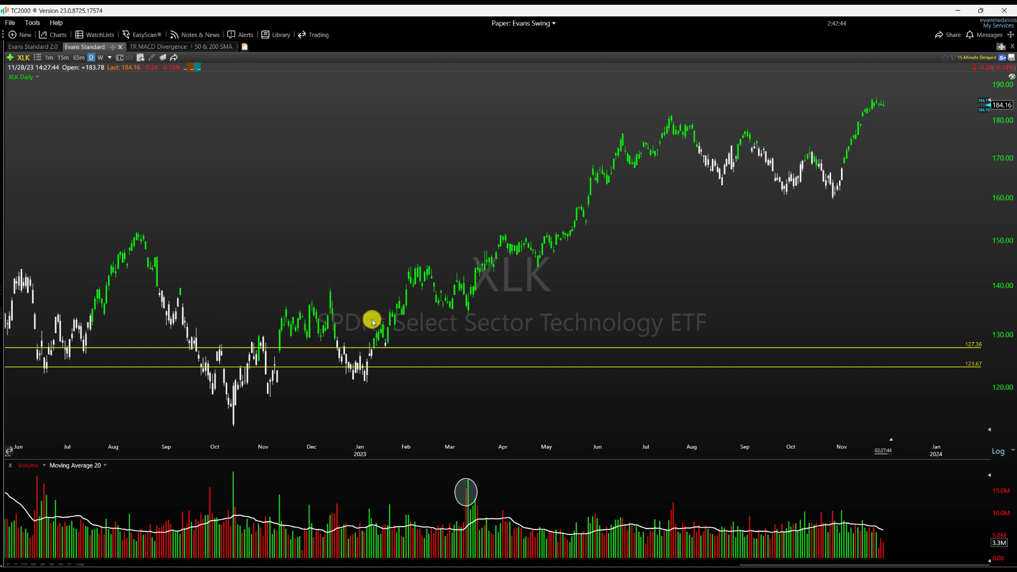
scroll(372, 321, up, 3)
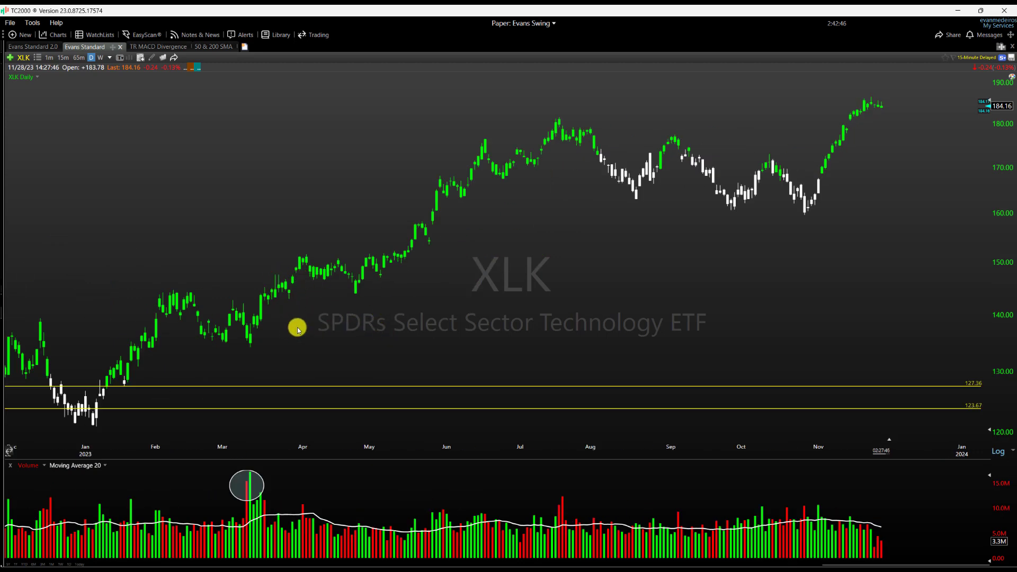
click(78, 57)
scroll(528, 279, down, 4)
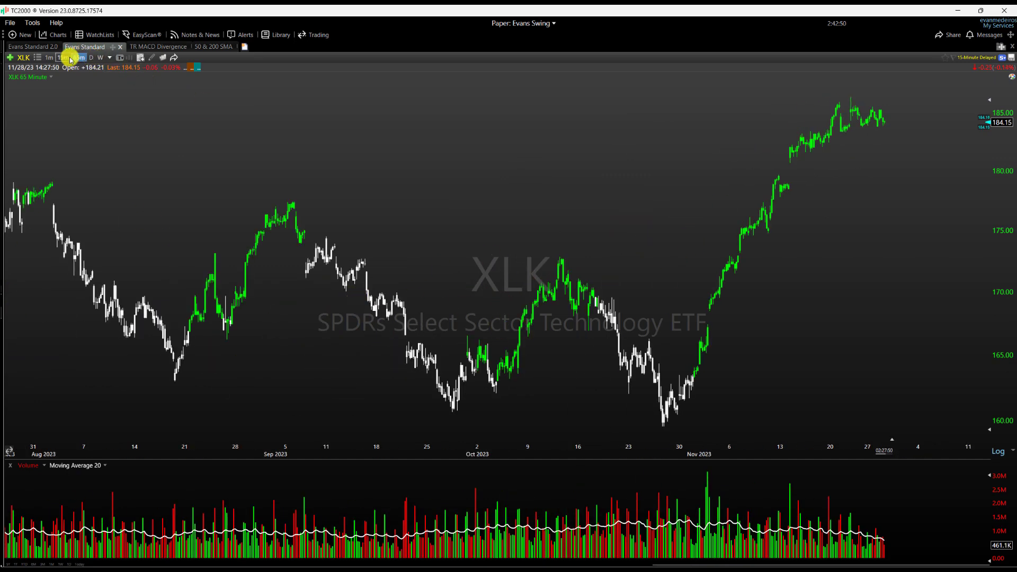
click(67, 58)
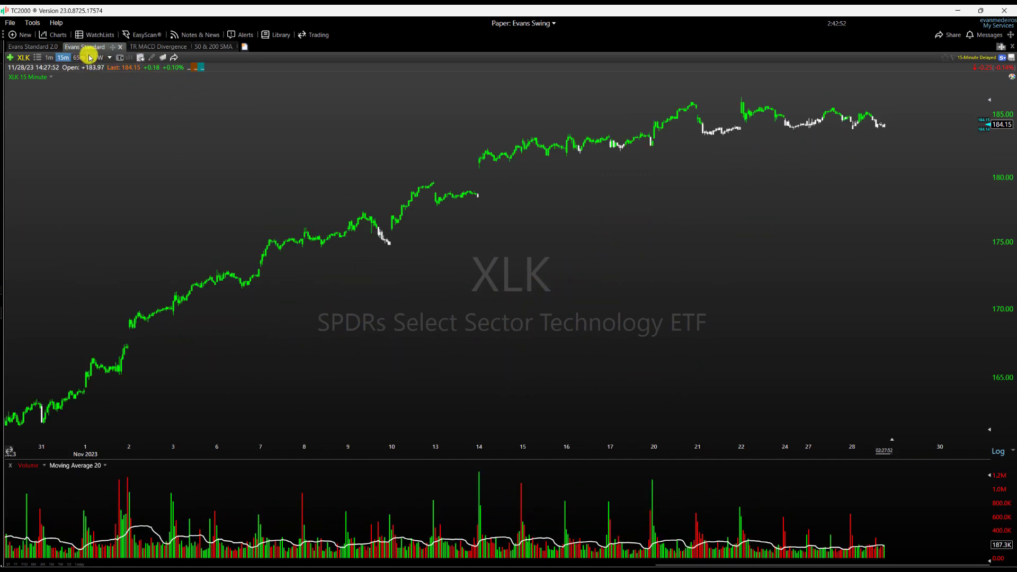
click(90, 57)
Change the chart symbol from XLK to AAPL
text(AAPL)
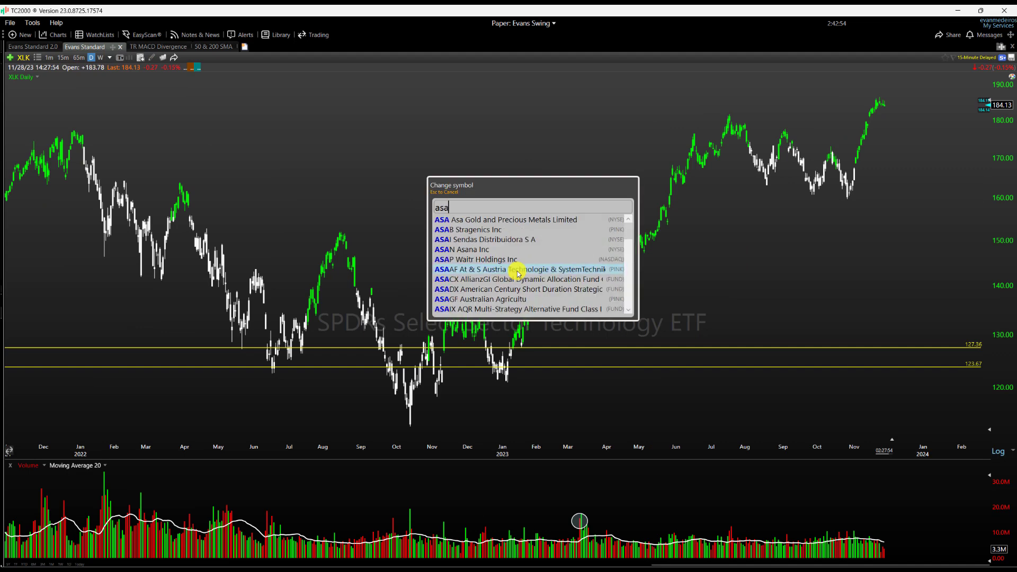
key(Return)
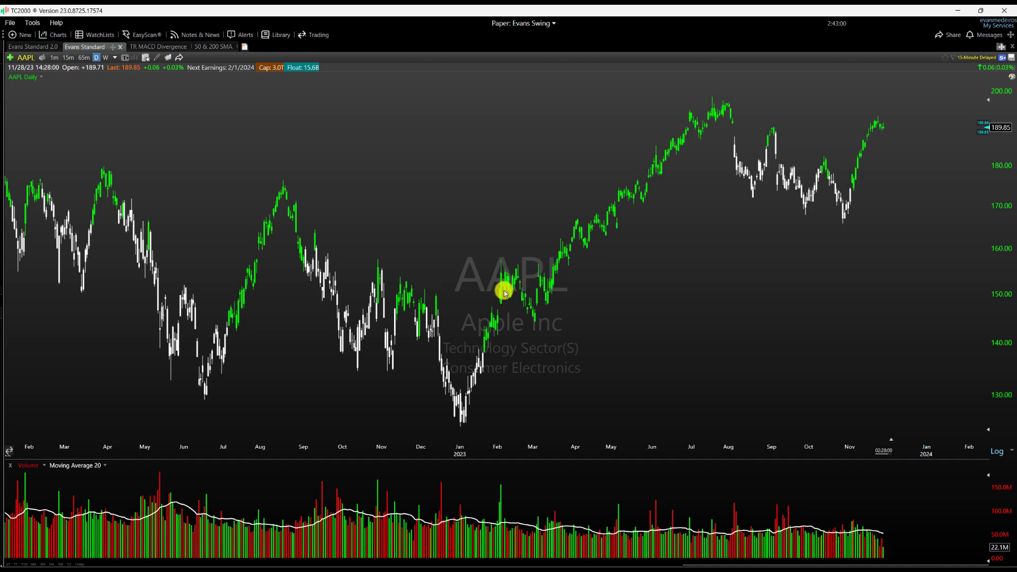
scroll(540, 301, down, 2)
scroll(541, 301, down, 3)
scroll(294, 333, up, 5)
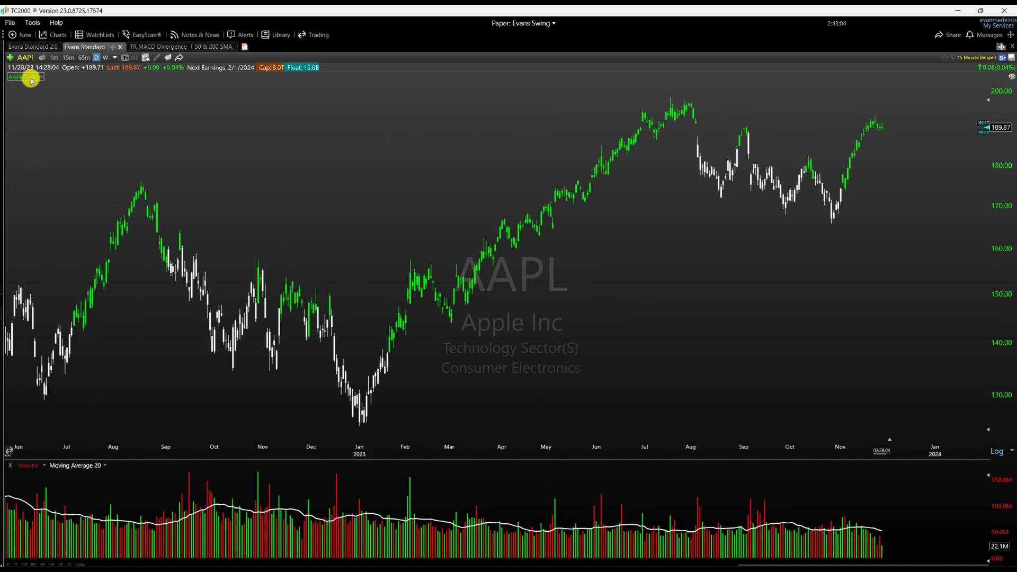
click(29, 80)
Add a second rule, C < AVGC50, colouring below-average AAPL candles red
click(62, 340)
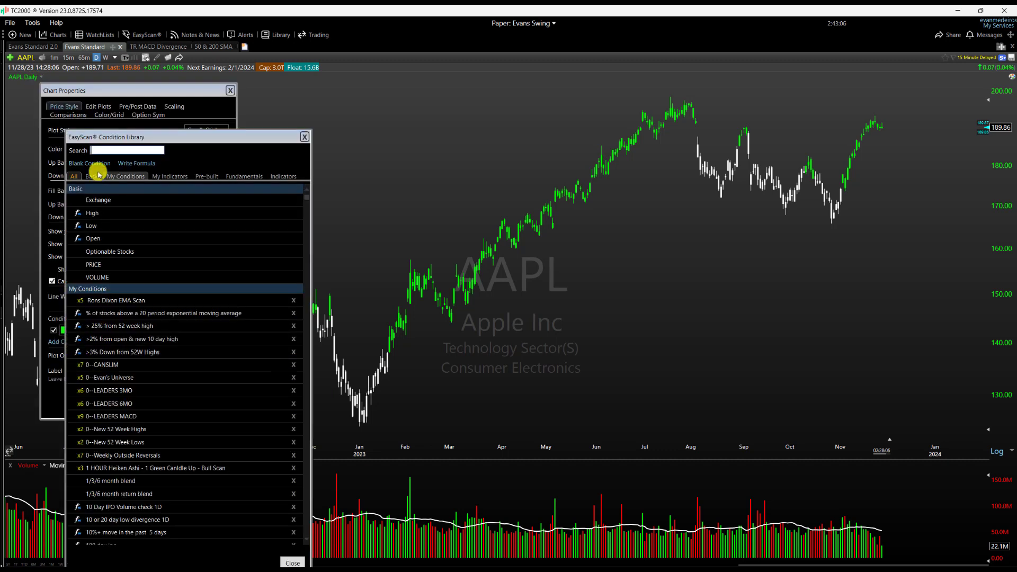
click(137, 163)
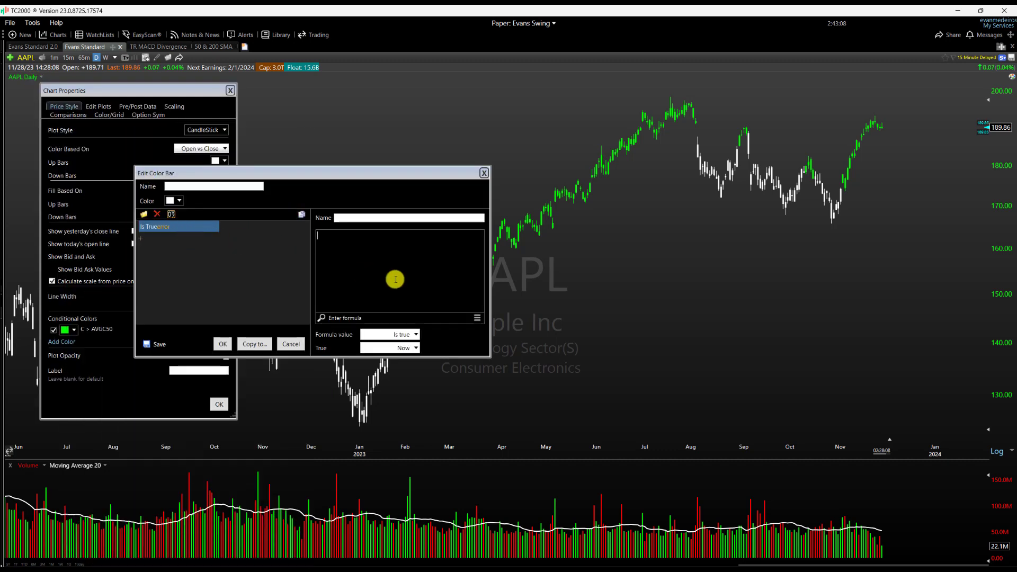
text(C < AVGC50)
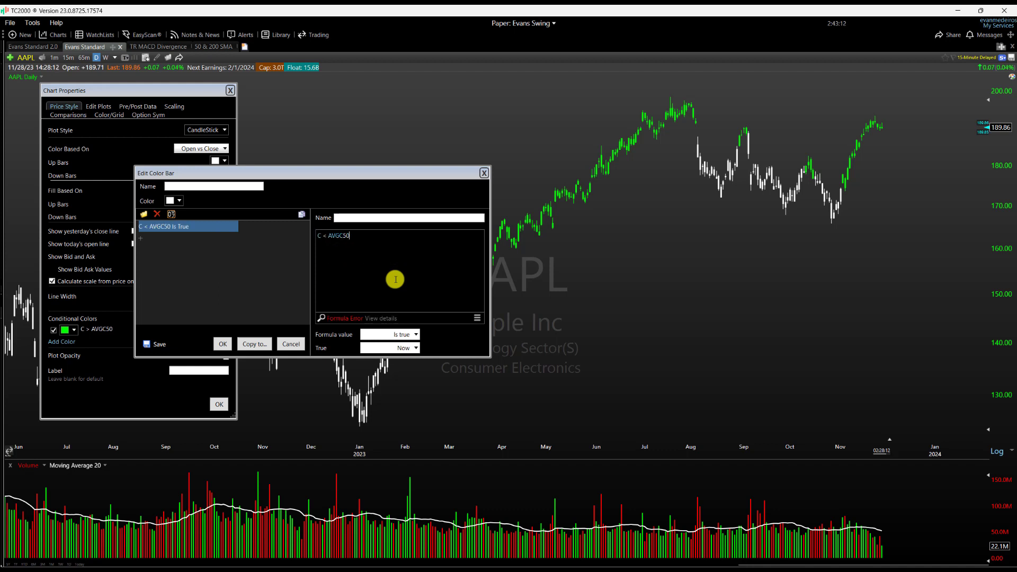
click(223, 344)
click(74, 342)
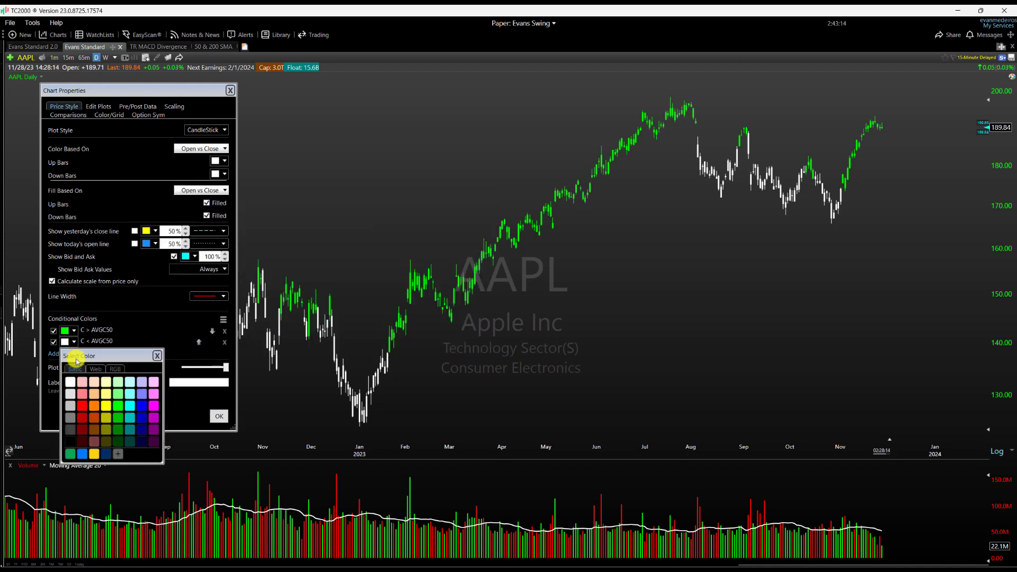
click(85, 406)
click(219, 416)
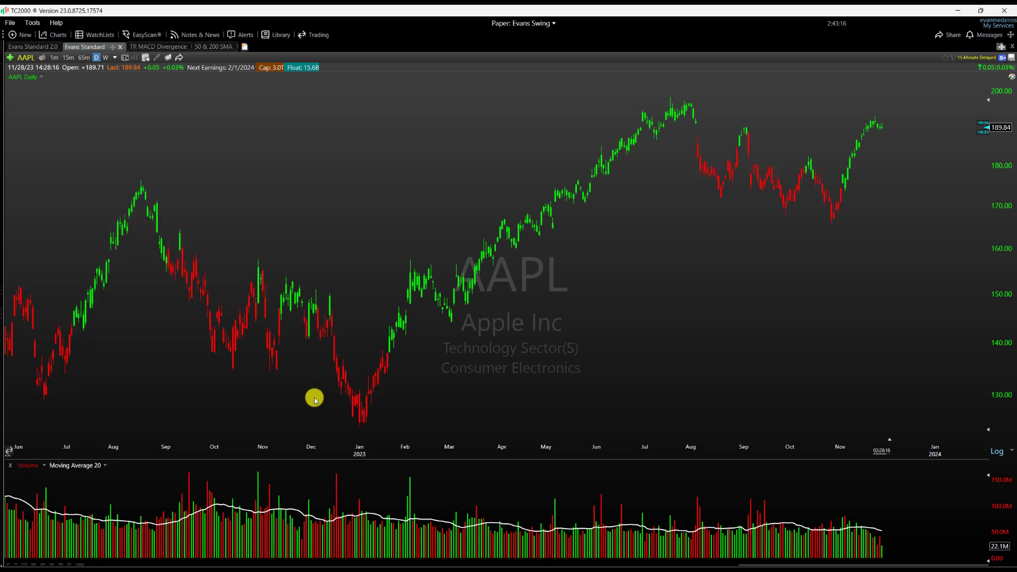
scroll(469, 351, down, 3)
Zoom the AAPL chart out and back in, then bring up the AAPL Daily plot's shortcut menu
scroll(468, 365, up, 5)
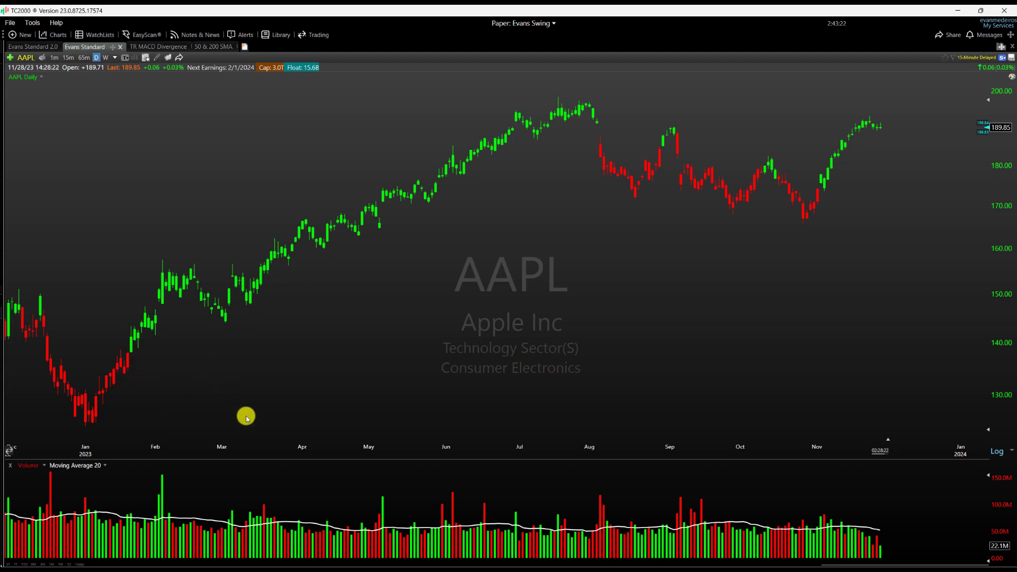
scroll(165, 409, down, 2)
scroll(168, 408, down, 3)
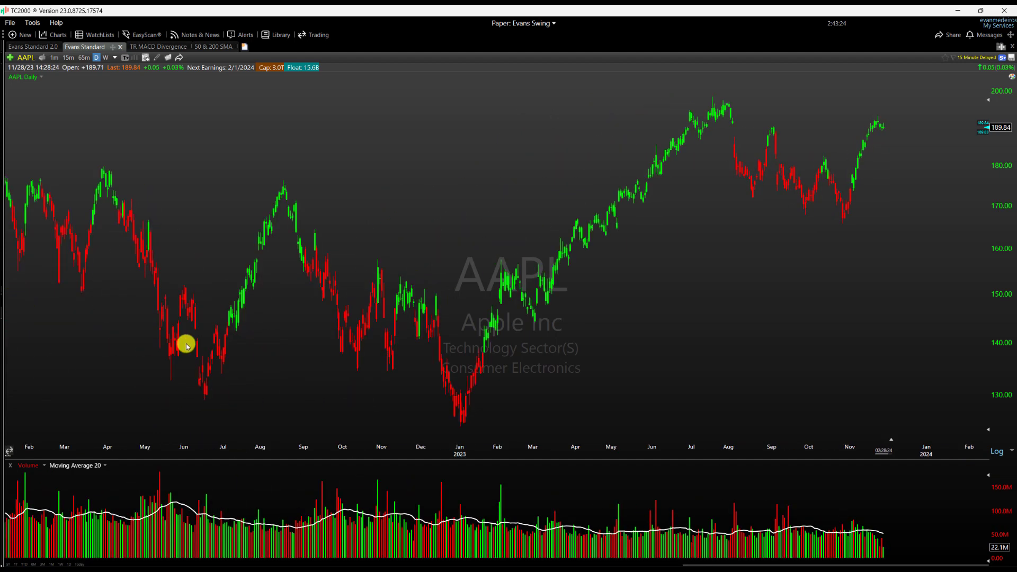
scroll(182, 347, down, 2)
scroll(275, 342, up, 3)
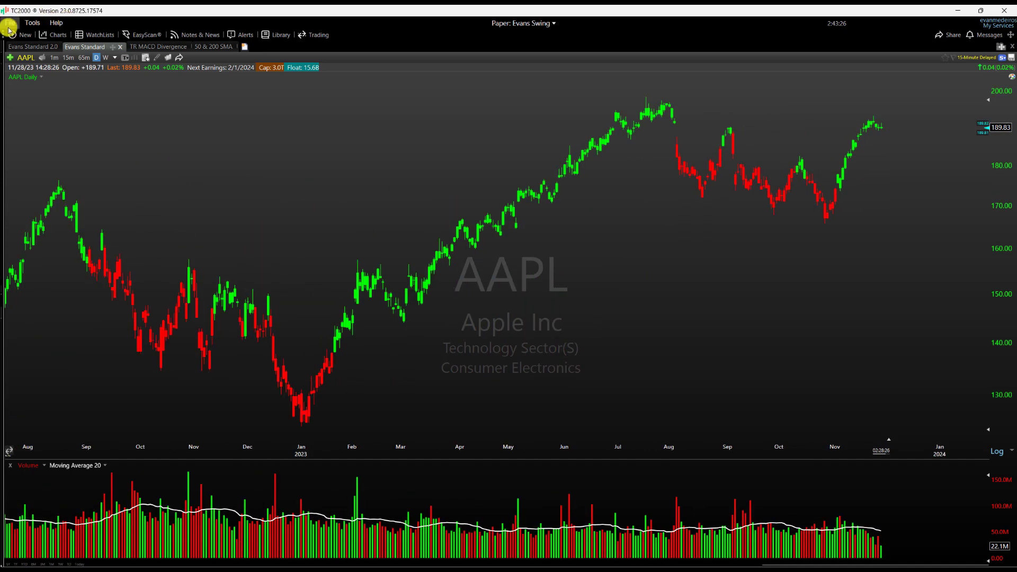
right_click(24, 77)
click(50, 86)
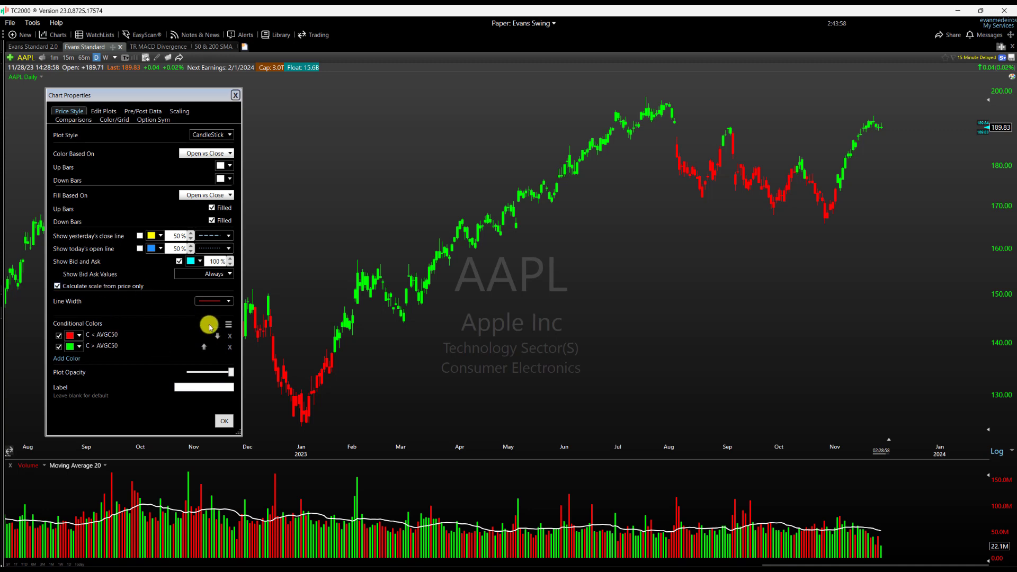
click(279, 363)
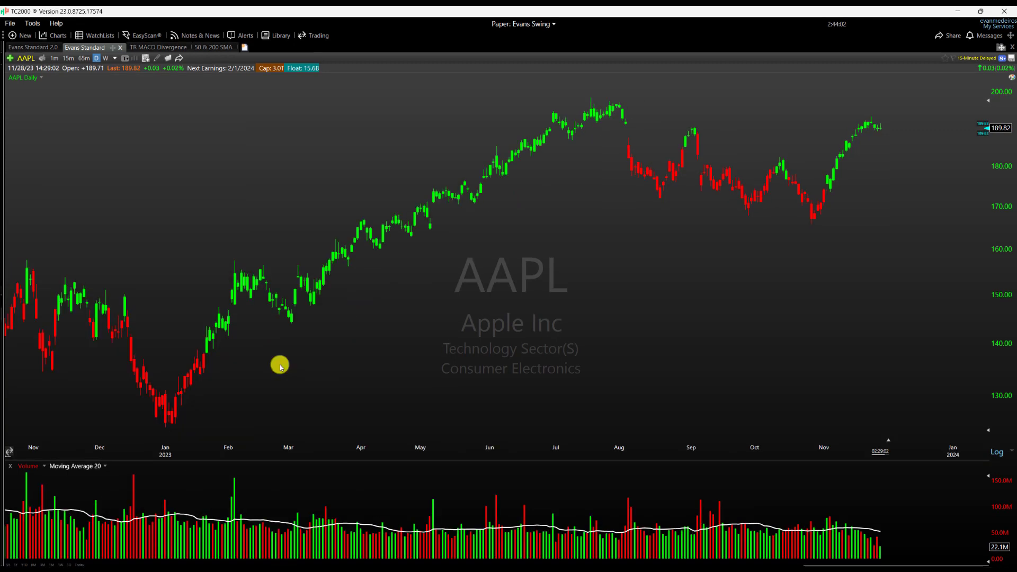
scroll(279, 363, up, 5)
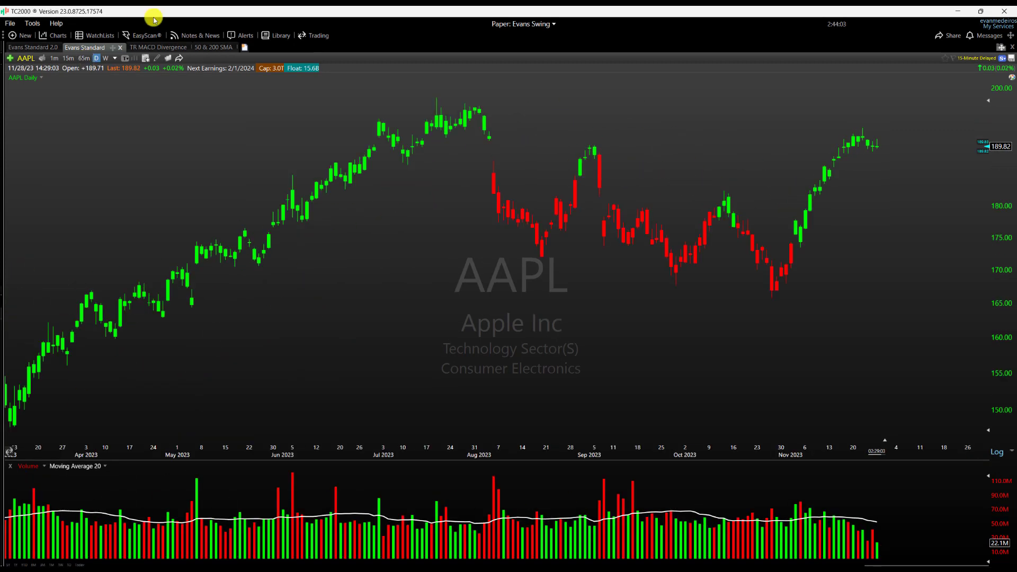
Show AAPL on the TR MACD Divergence layout, zoomed in on its red and green divergence dots
click(161, 49)
scroll(578, 238, up, 3)
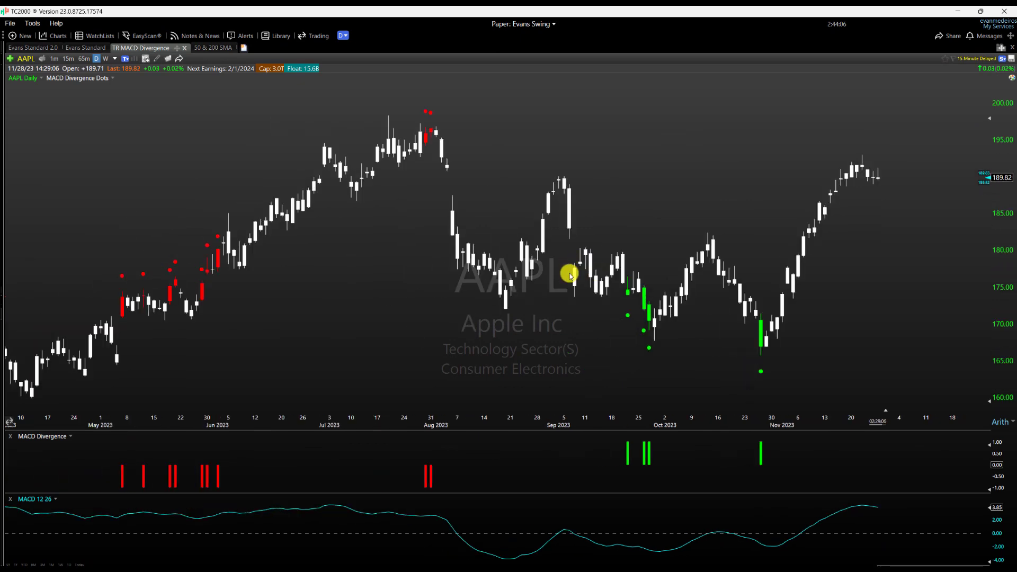
scroll(526, 272, down, 1)
scroll(475, 270, up, 1)
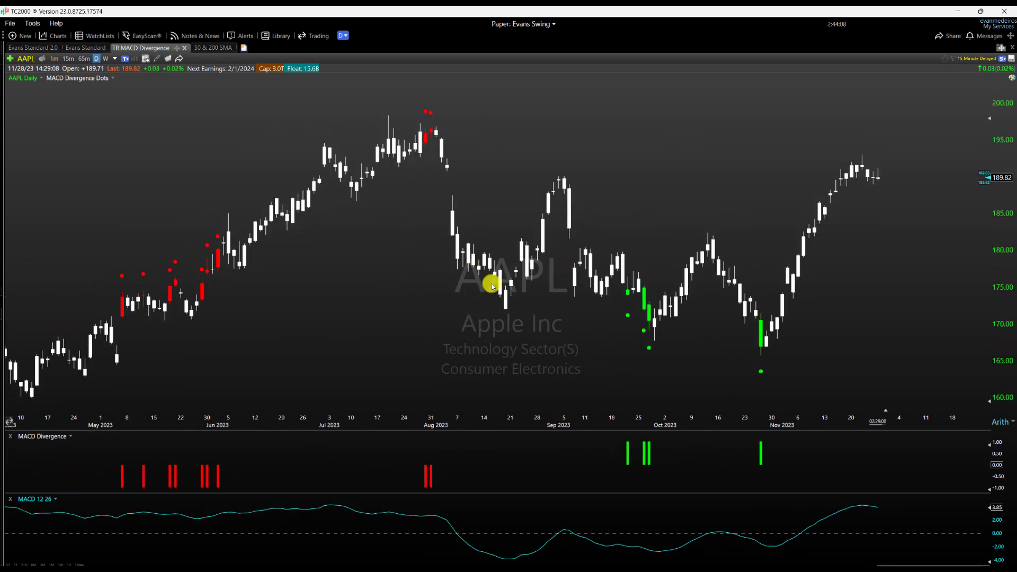
scroll(467, 288, up, 1)
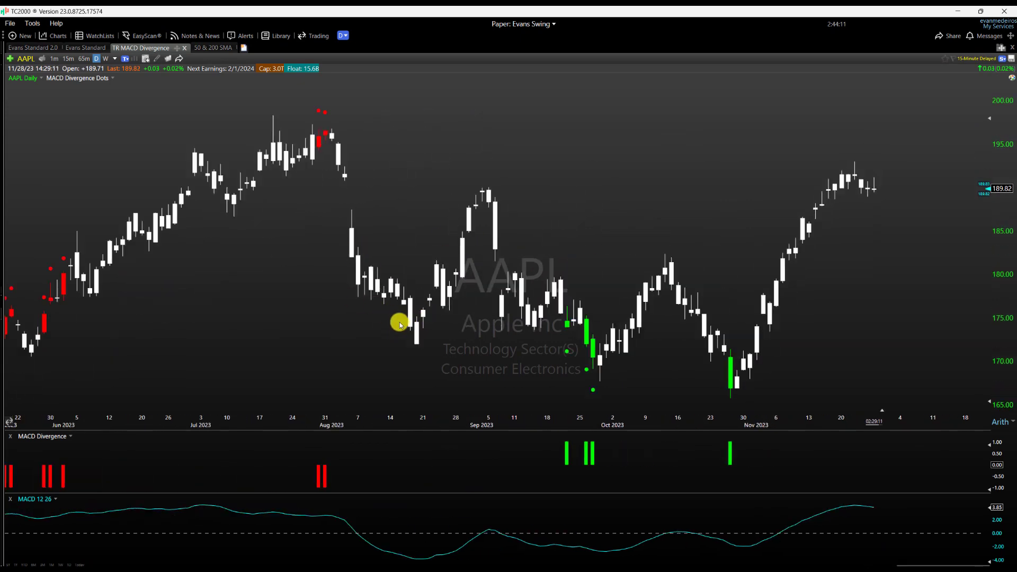
scroll(399, 325, up, 1)
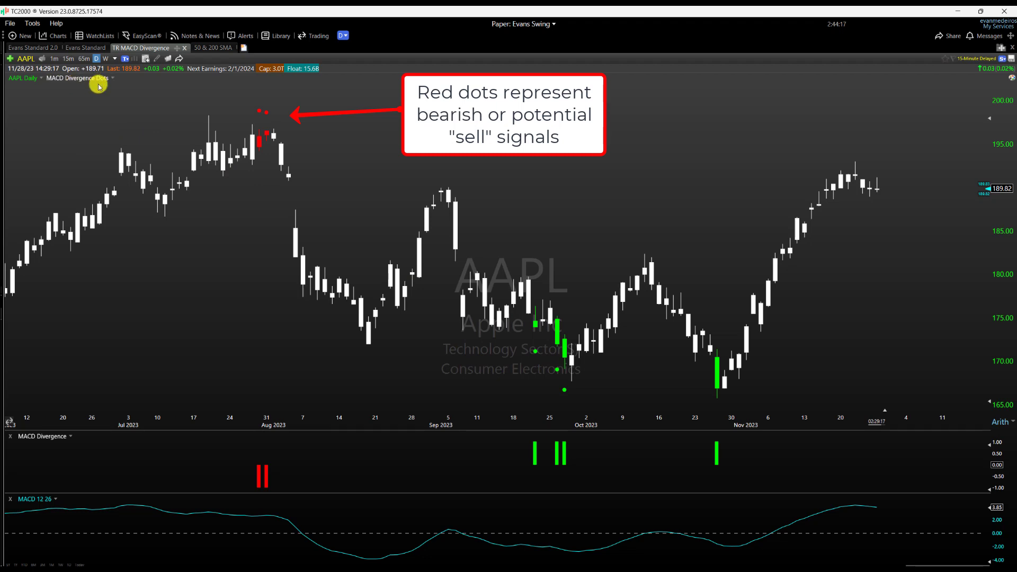
click(262, 144)
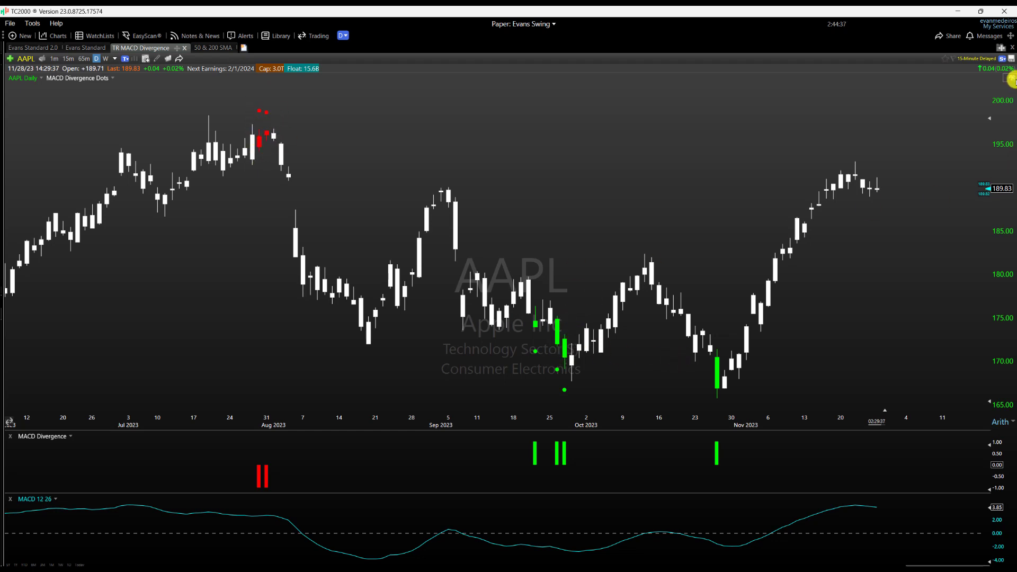
click(1010, 79)
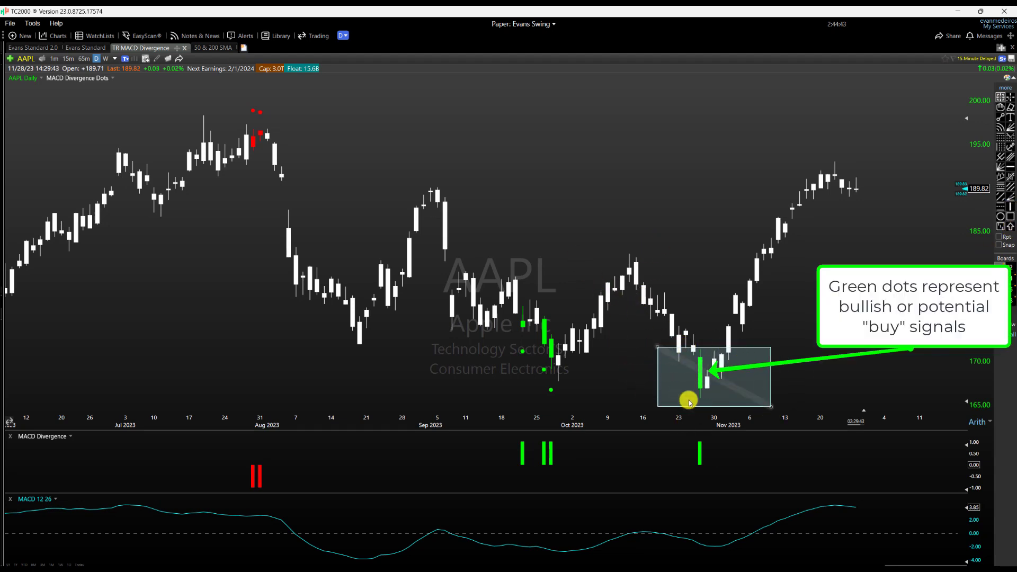
Circle AAPL's September–October green divergence dots with an ellipse, then load XLK
click(1000, 216)
drag(459, 301, 607, 407)
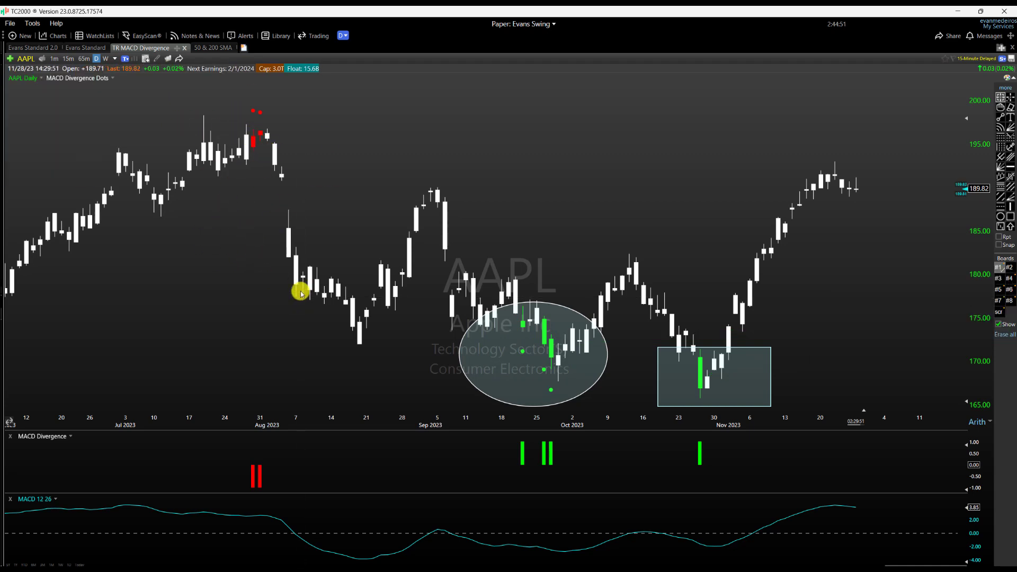
text(XLK)
key(Return)
scroll(598, 268, up, 3)
scroll(598, 269, down, 5)
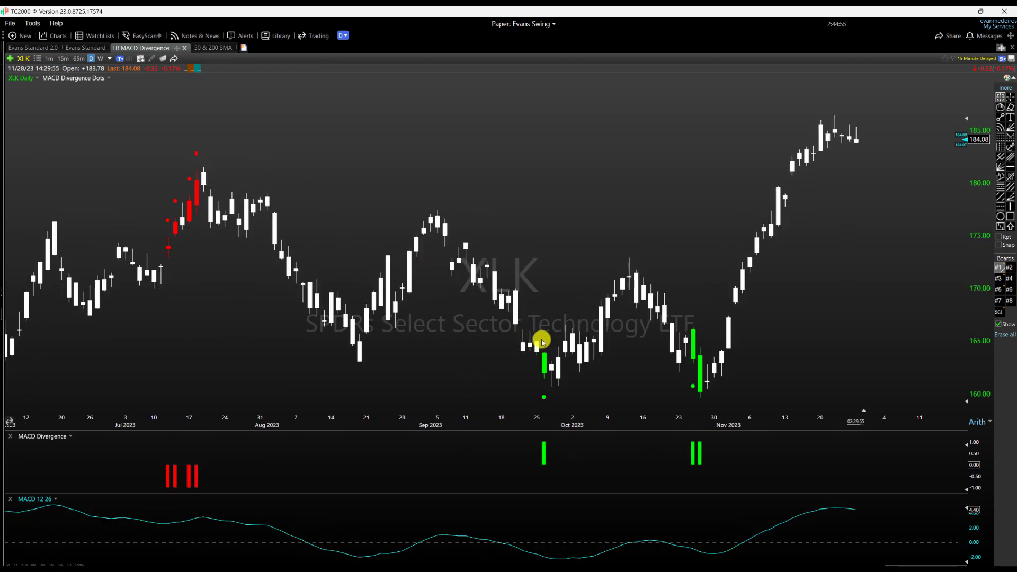
Load TSLA on the divergence chart and zoom out to its mid-July and mid-September red dots
drag(537, 360, 727, 308)
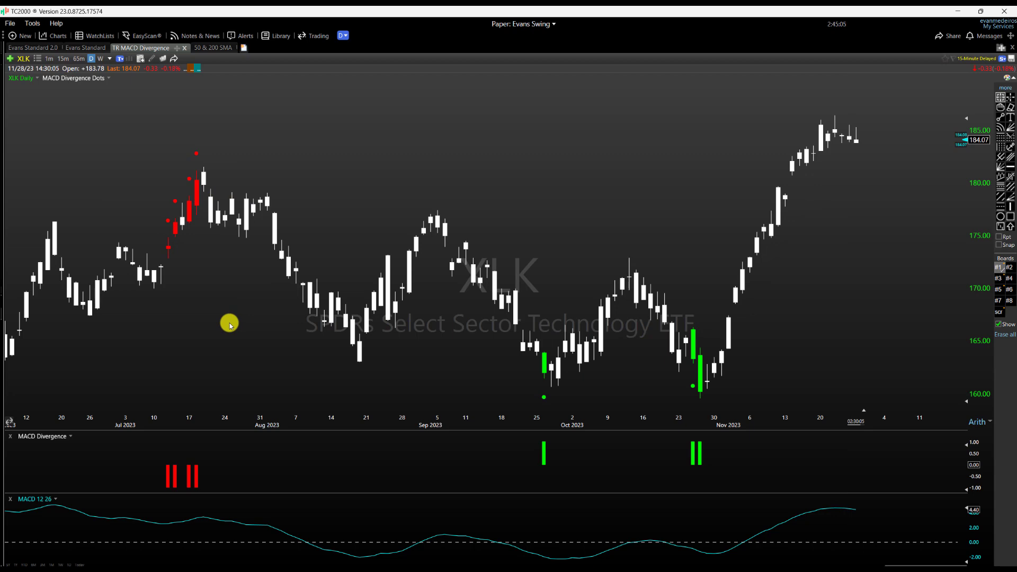
drag(424, 291, 408, 268)
text(tsla)
key(Return)
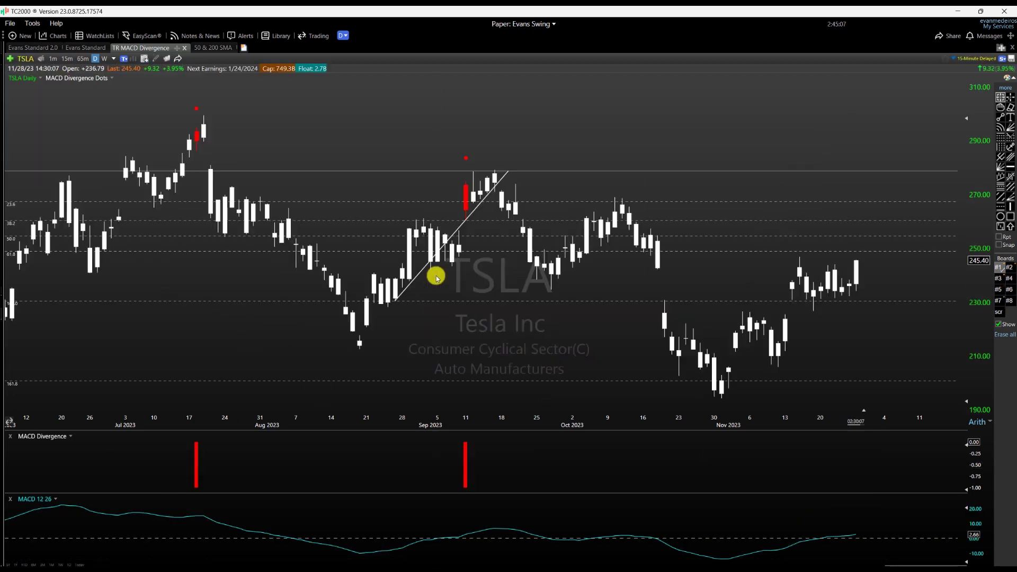
scroll(689, 291, down, 3)
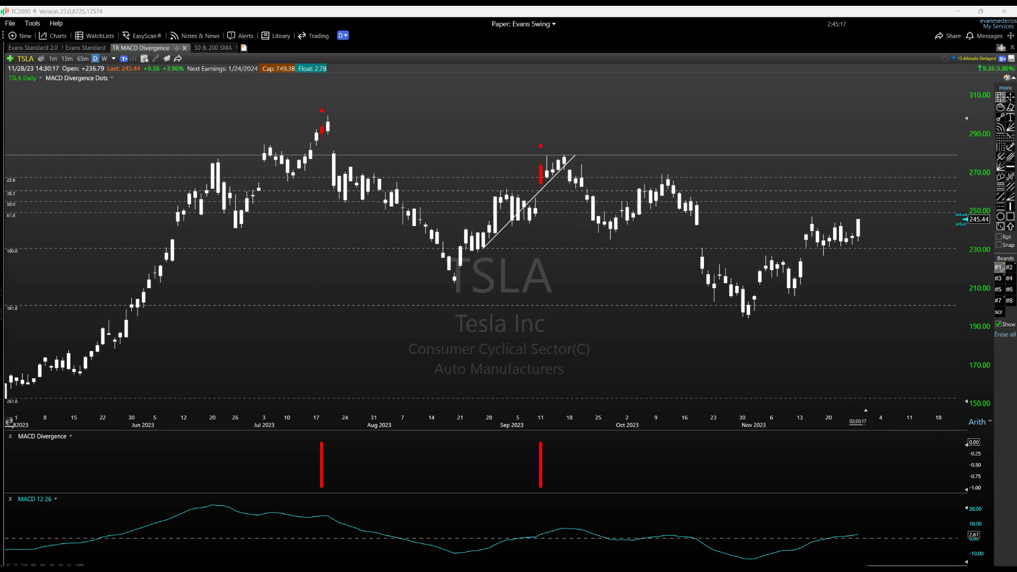
Show SPY on the 50 & 200 SMA layout and check the Moving Average 50 menu
click(213, 48)
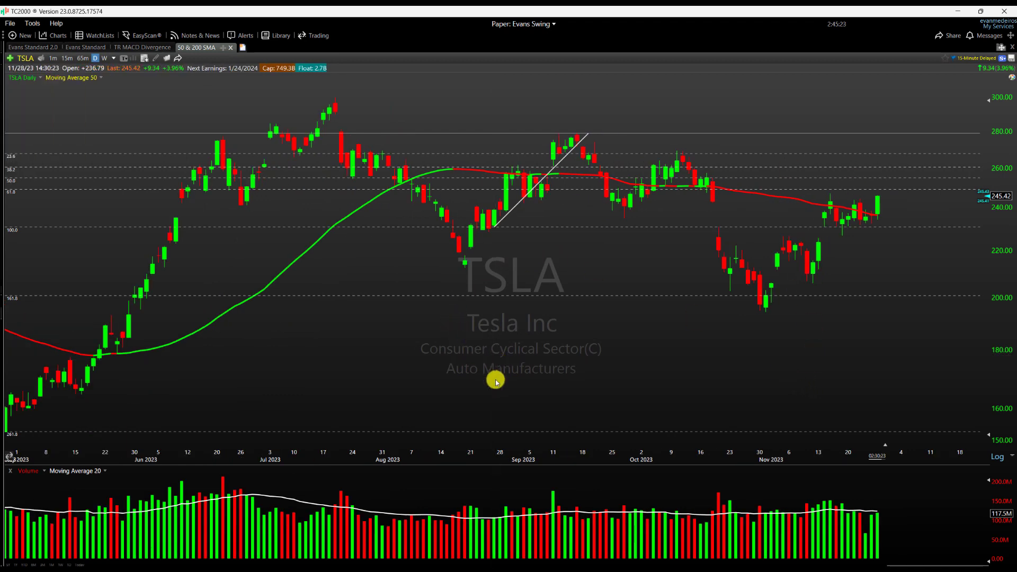
text(SPY)
key(Return)
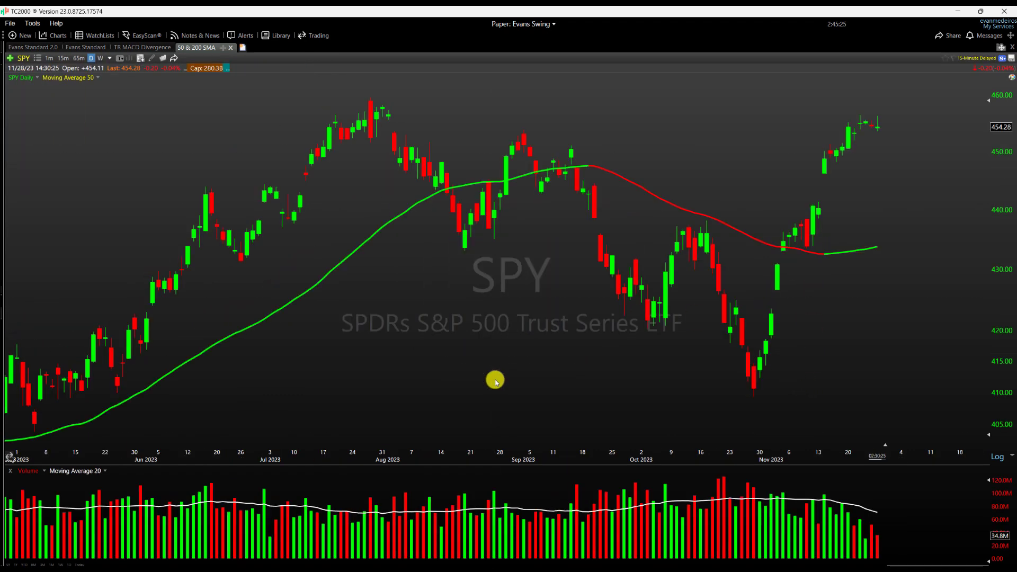
click(72, 80)
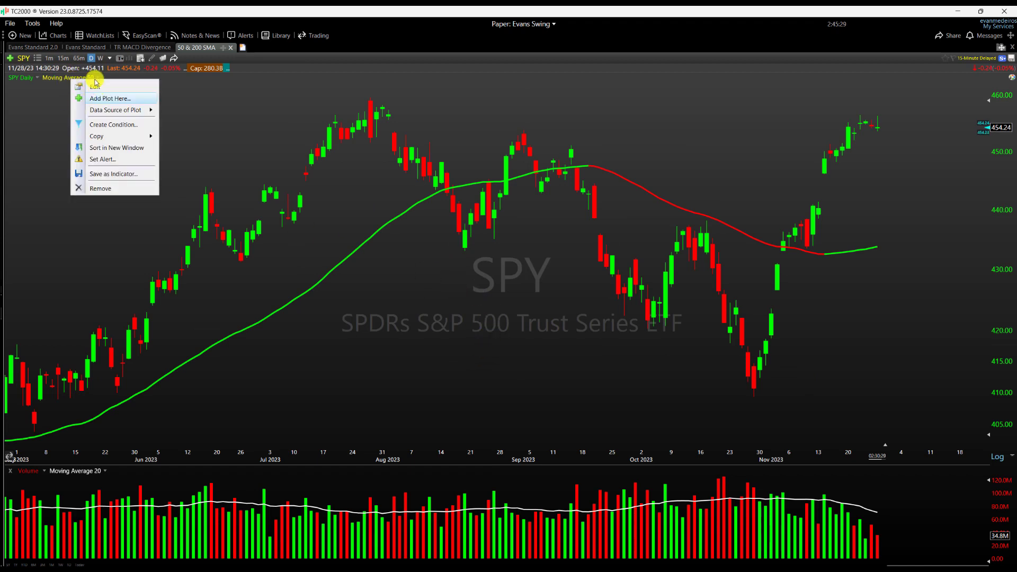
click(178, 262)
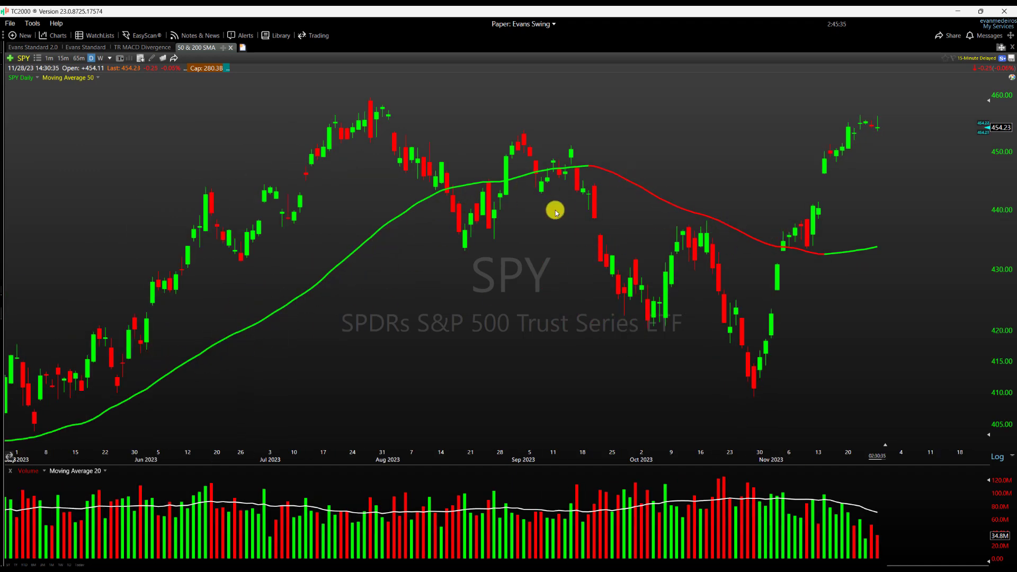
scroll(551, 239, up, 1)
scroll(245, 161, down, 1)
right_click(72, 79)
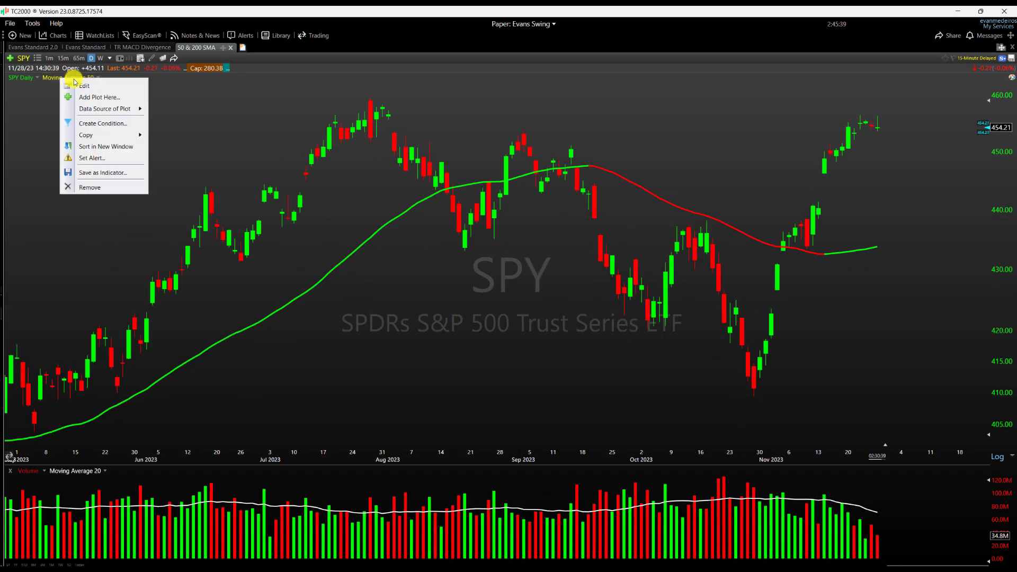
click(79, 86)
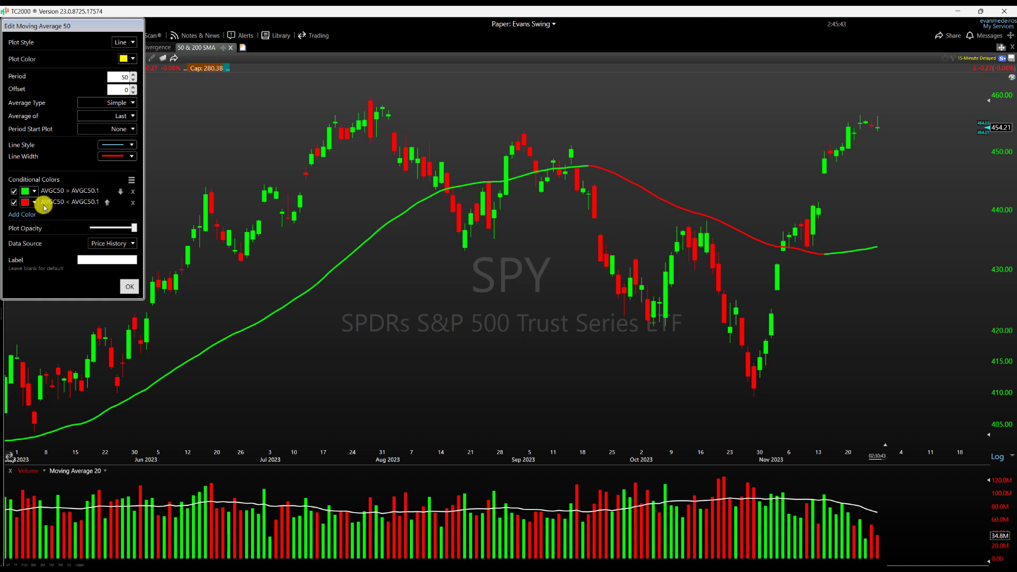
click(135, 288)
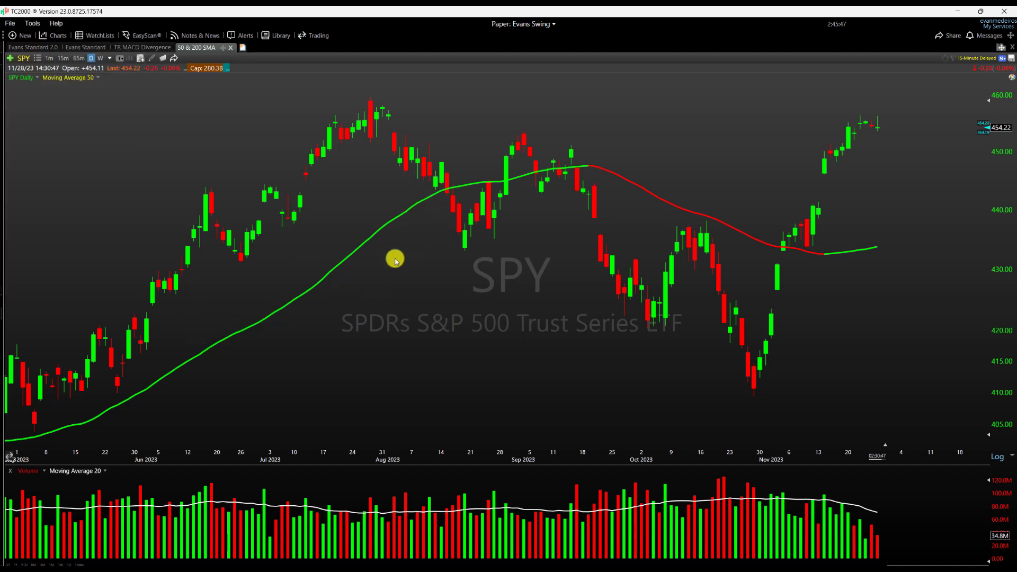
scroll(655, 227, up, 1)
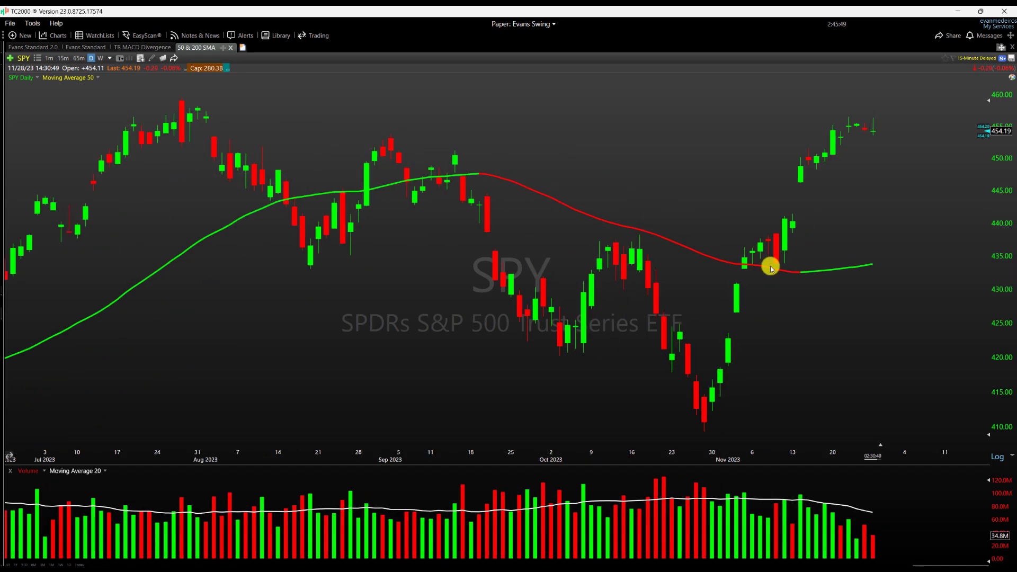
scroll(488, 256, down, 1)
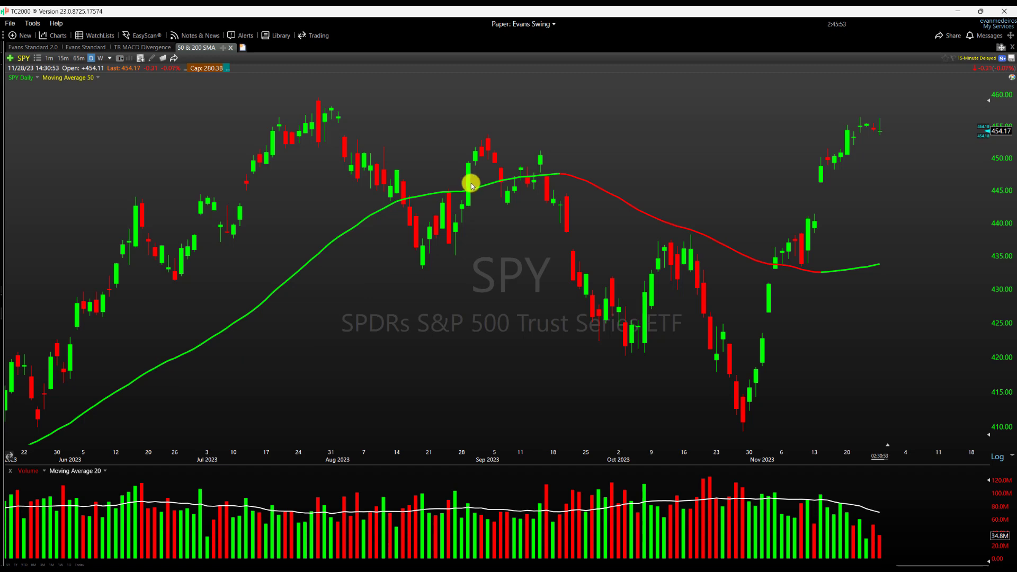
scroll(490, 189, up, 2)
drag(341, 157, 764, 267)
scroll(754, 300, down, 2)
scroll(754, 301, down, 4)
scroll(329, 379, up, 1)
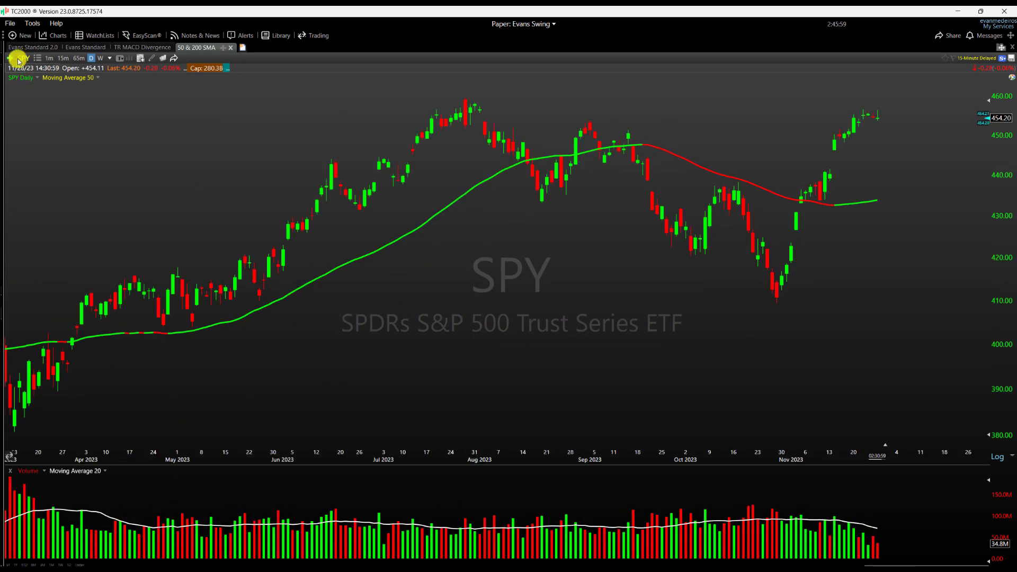
Open the Moving Average 50 settings and inspect the green AVGC50 > AVGC50.1 rule's formula
click(58, 78)
click(95, 87)
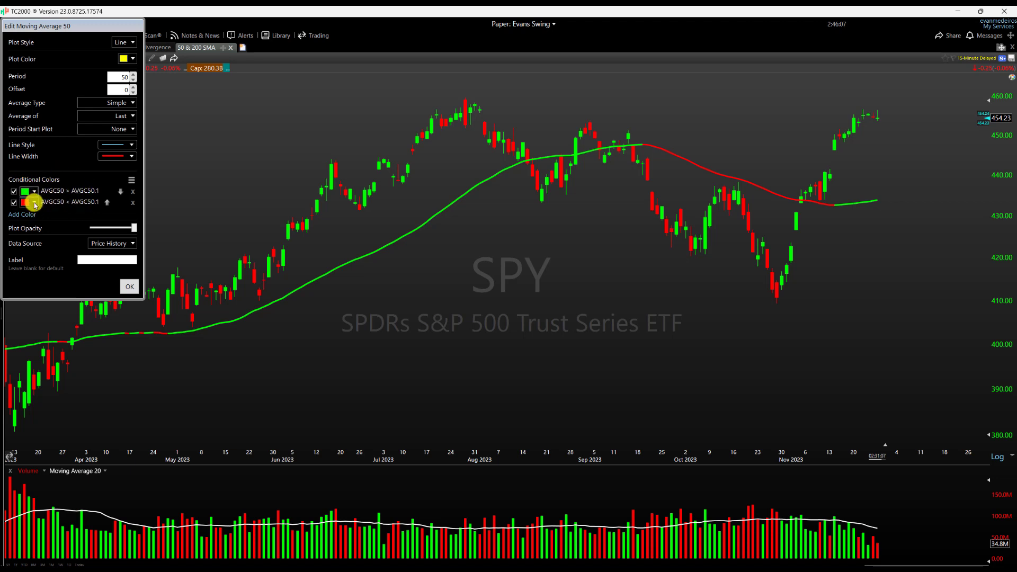
click(68, 190)
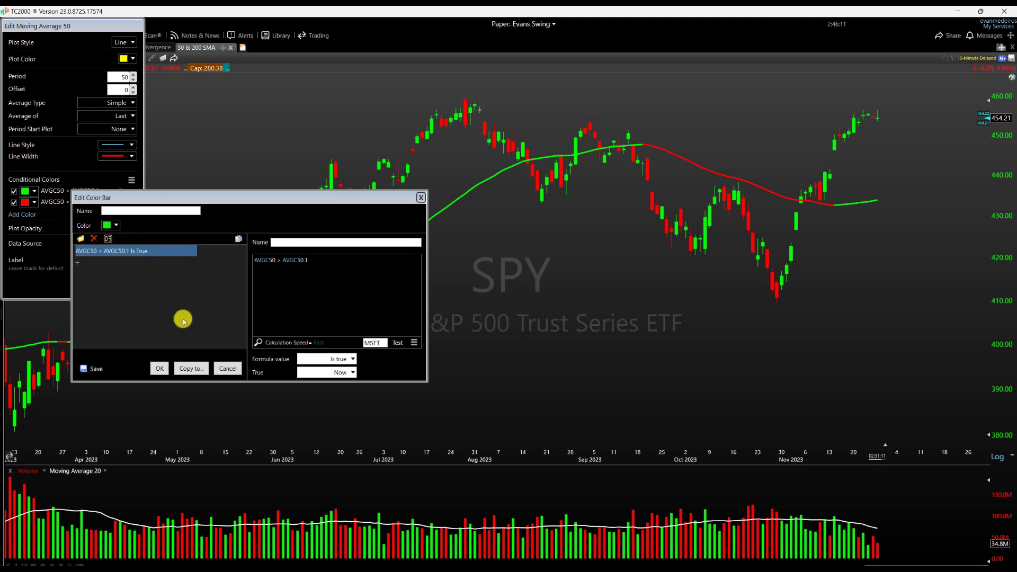
click(158, 369)
Move the red AVGC50 < AVGC50.1 rule above the green rising rule and apply
click(109, 203)
click(108, 203)
click(107, 202)
click(107, 203)
click(107, 202)
click(107, 202)
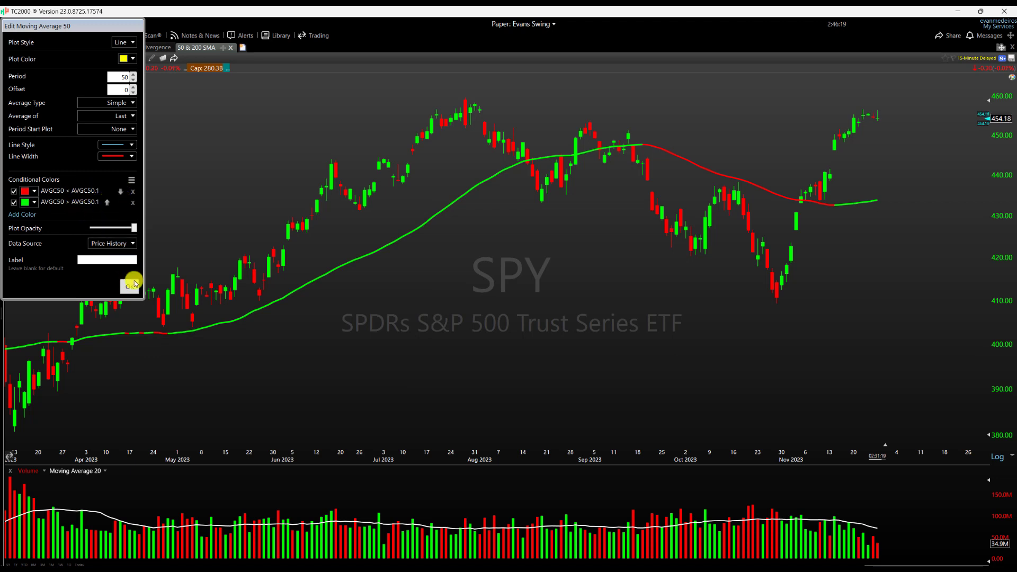
click(130, 286)
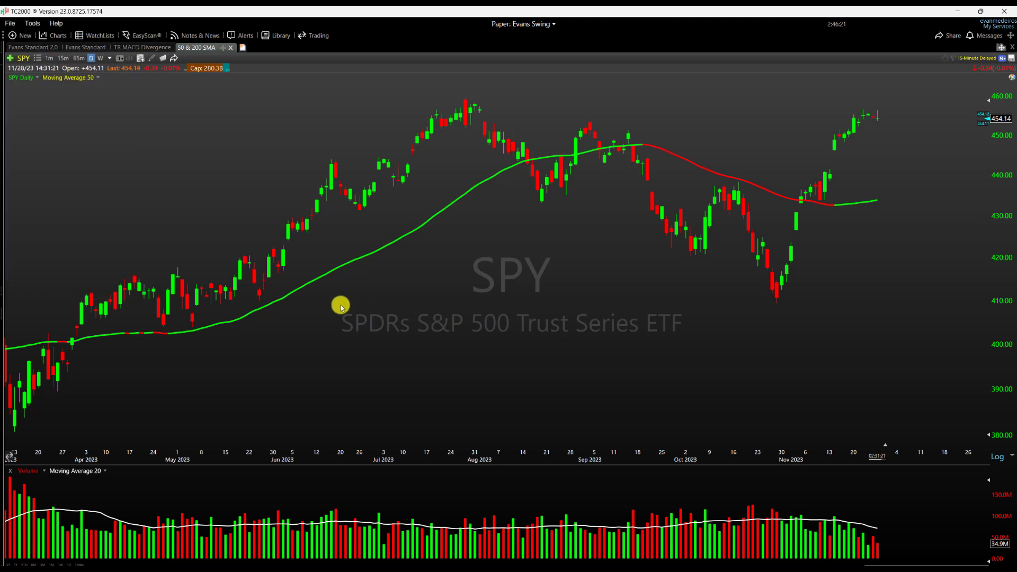